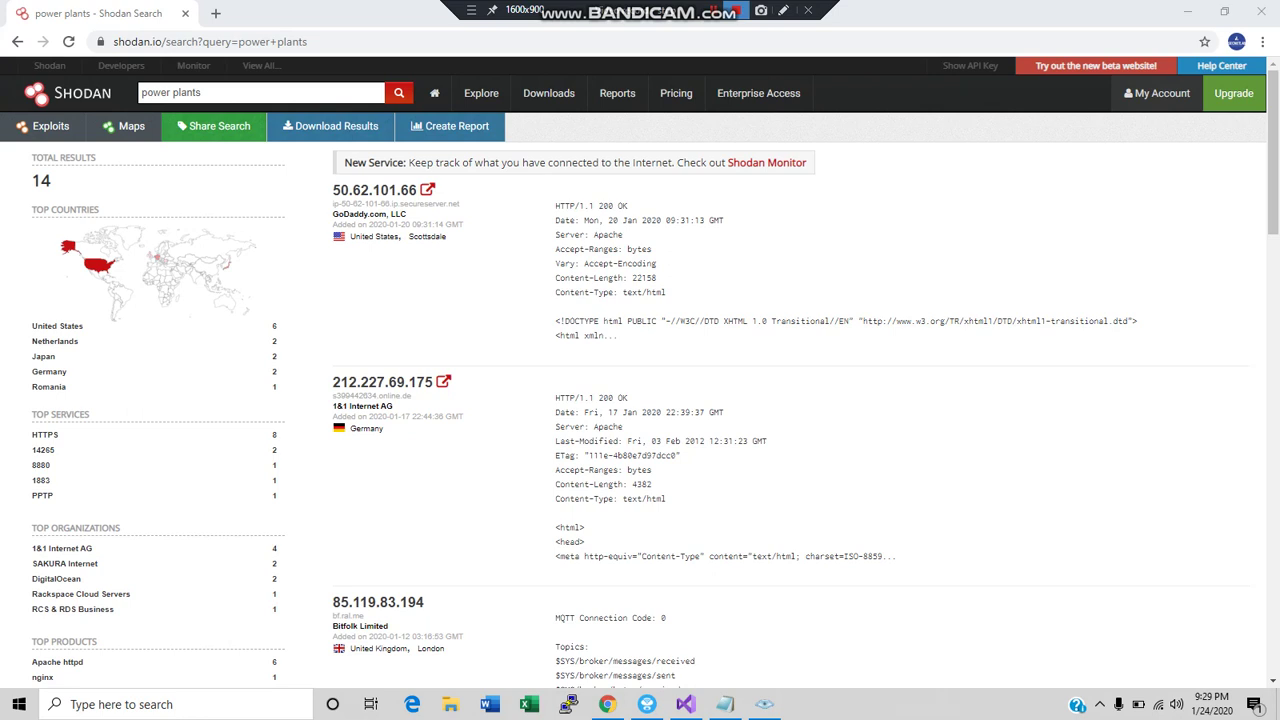
# Focus the 'power plants' query and skim the first Shodan results.
pyautogui.click(141, 92)
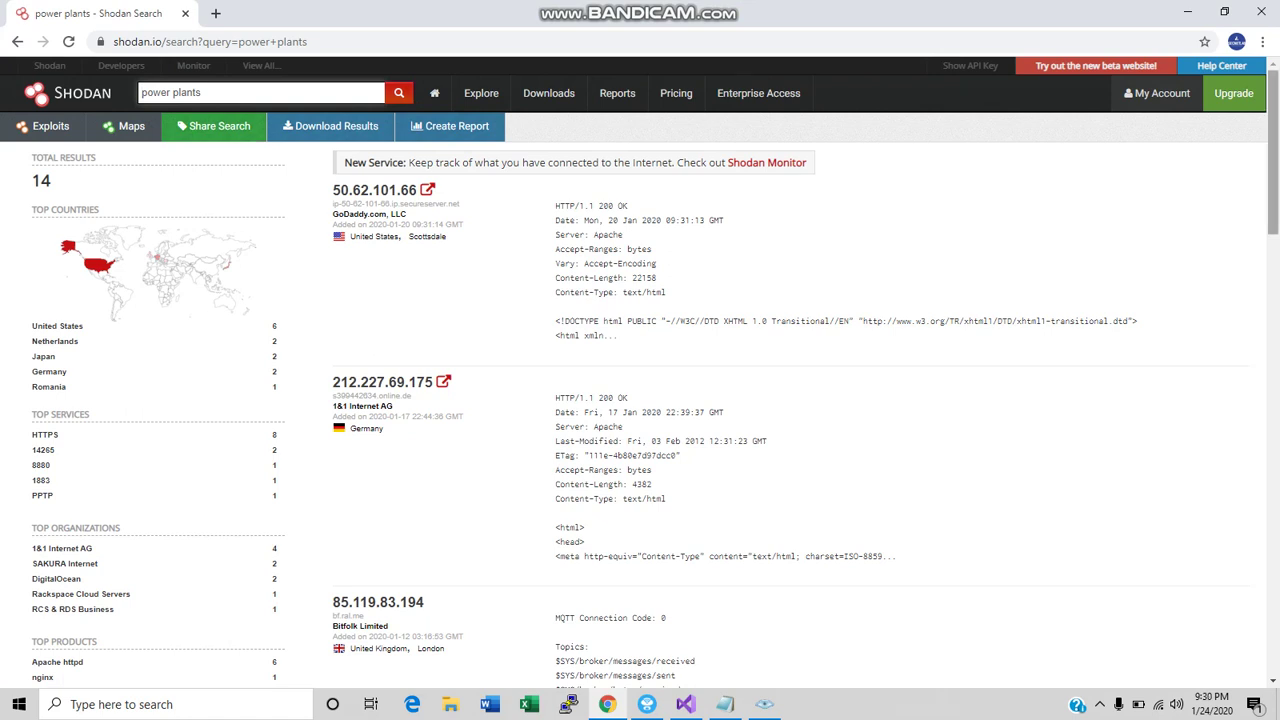
pyautogui.scroll(-1, 640, 372)
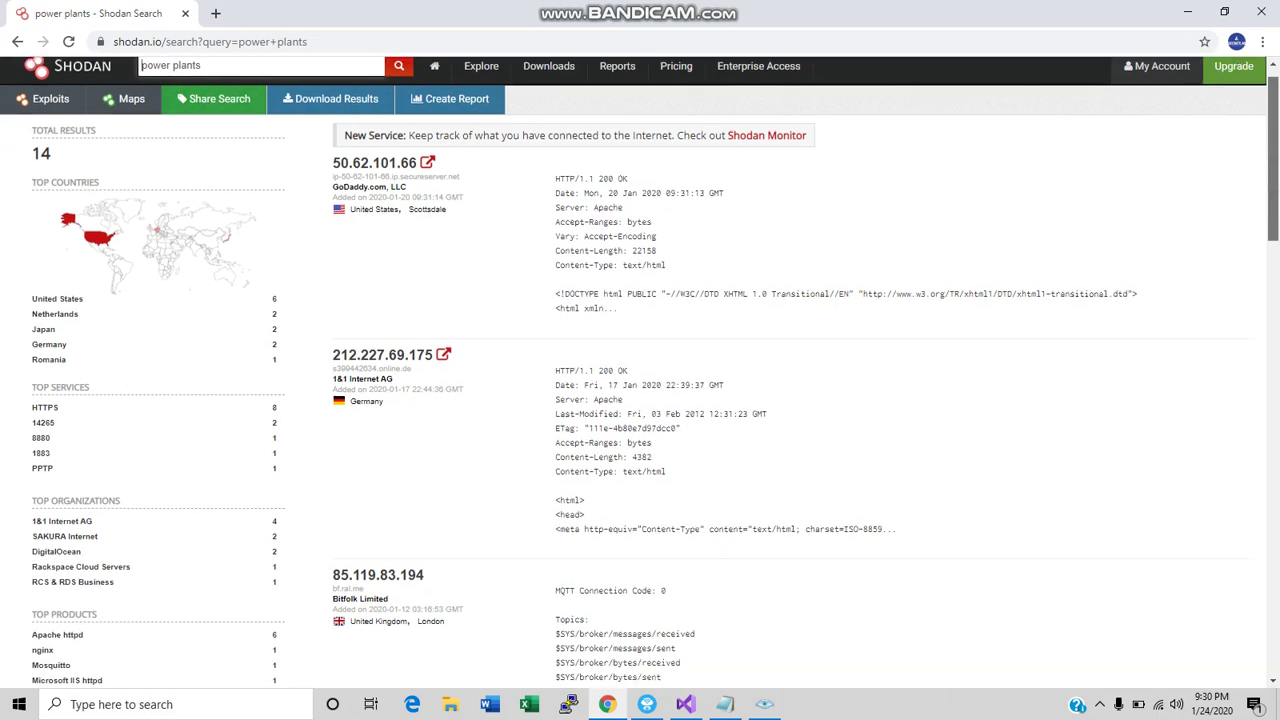
pyautogui.scroll(-3, 640, 372)
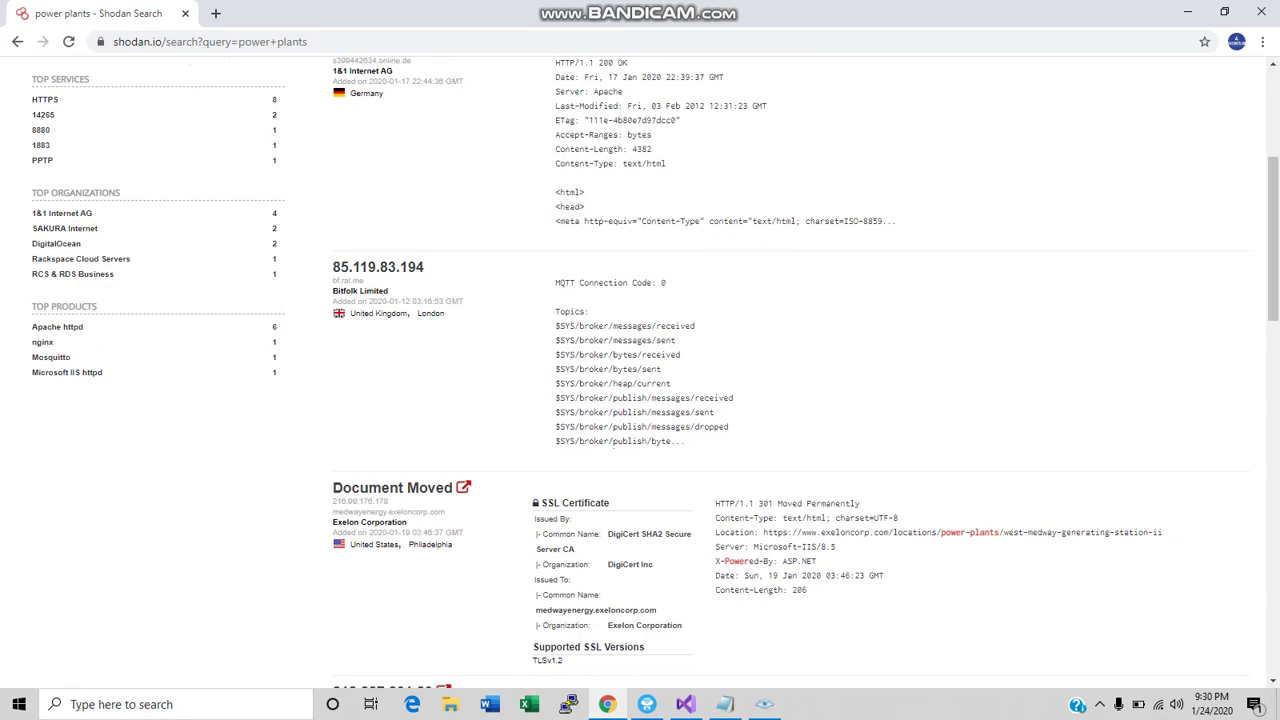
pyautogui.scroll(-2, 640, 372)
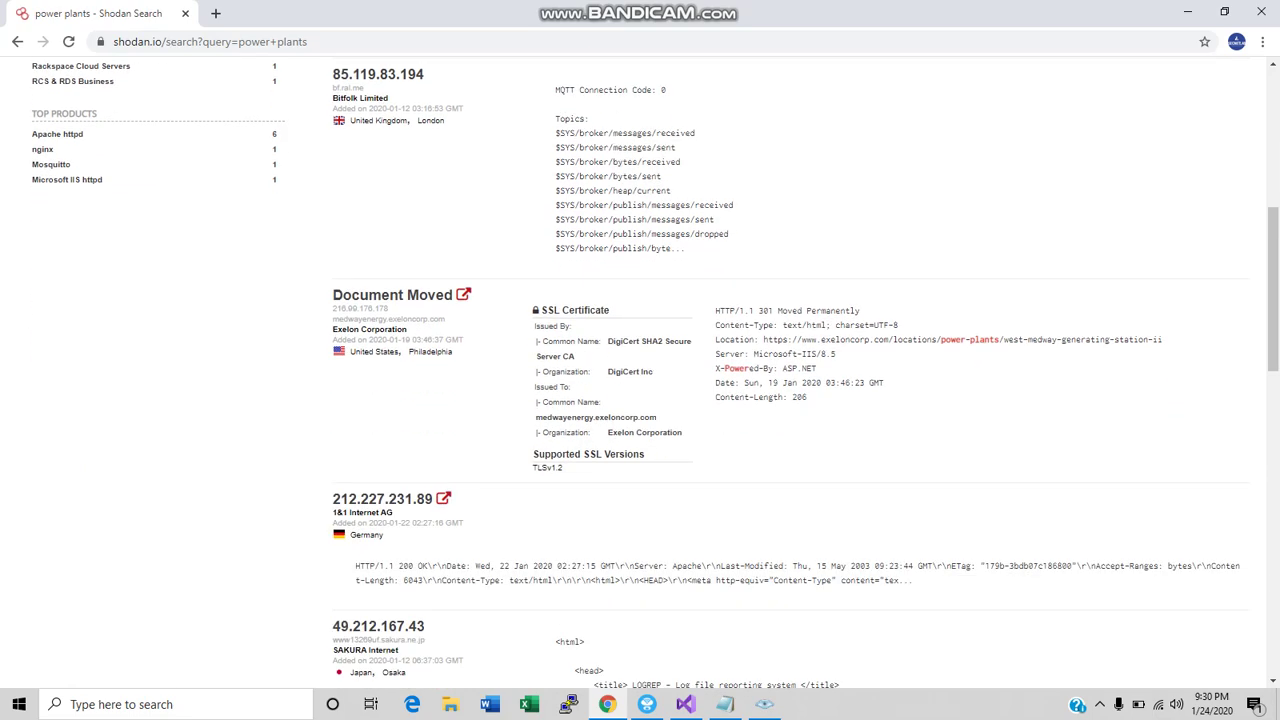
pyautogui.scroll(5, 640, 372)
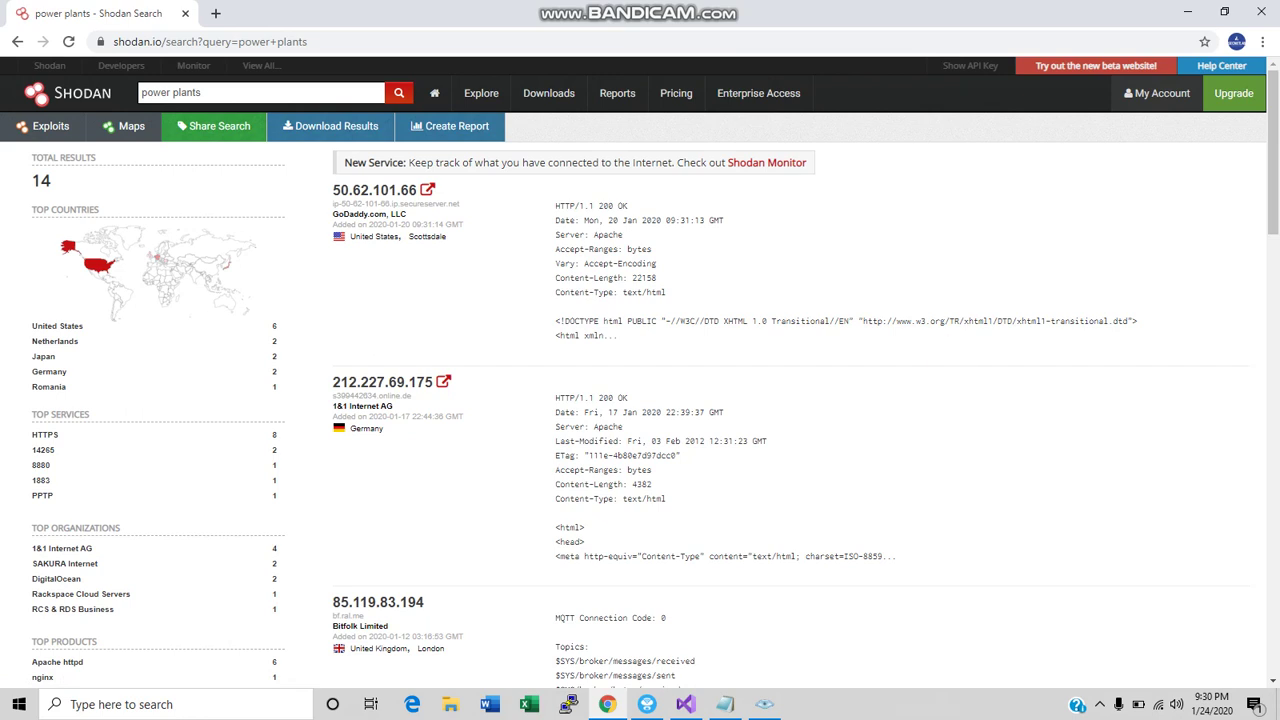
# Scroll past the Document Moved entry to the 302 Found and 5.2.153.84 results.
pyautogui.scroll(-1, 640, 400)
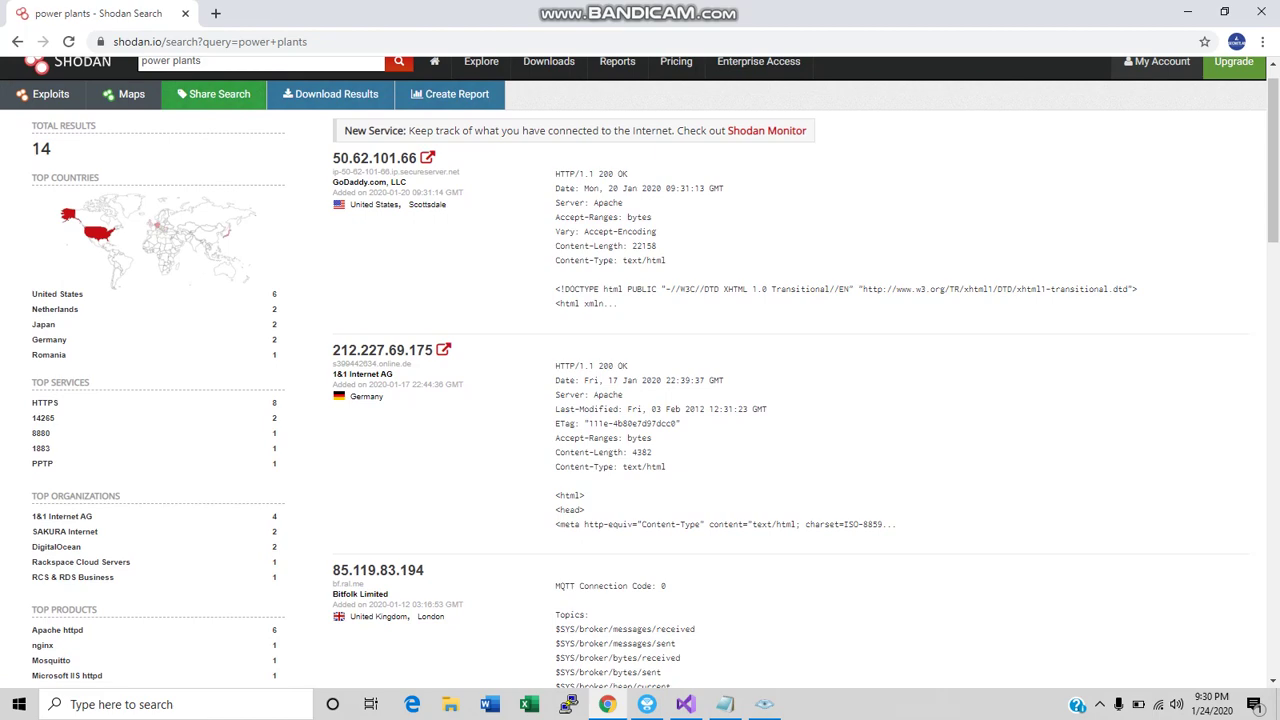
pyautogui.scroll(-1, 640, 400)
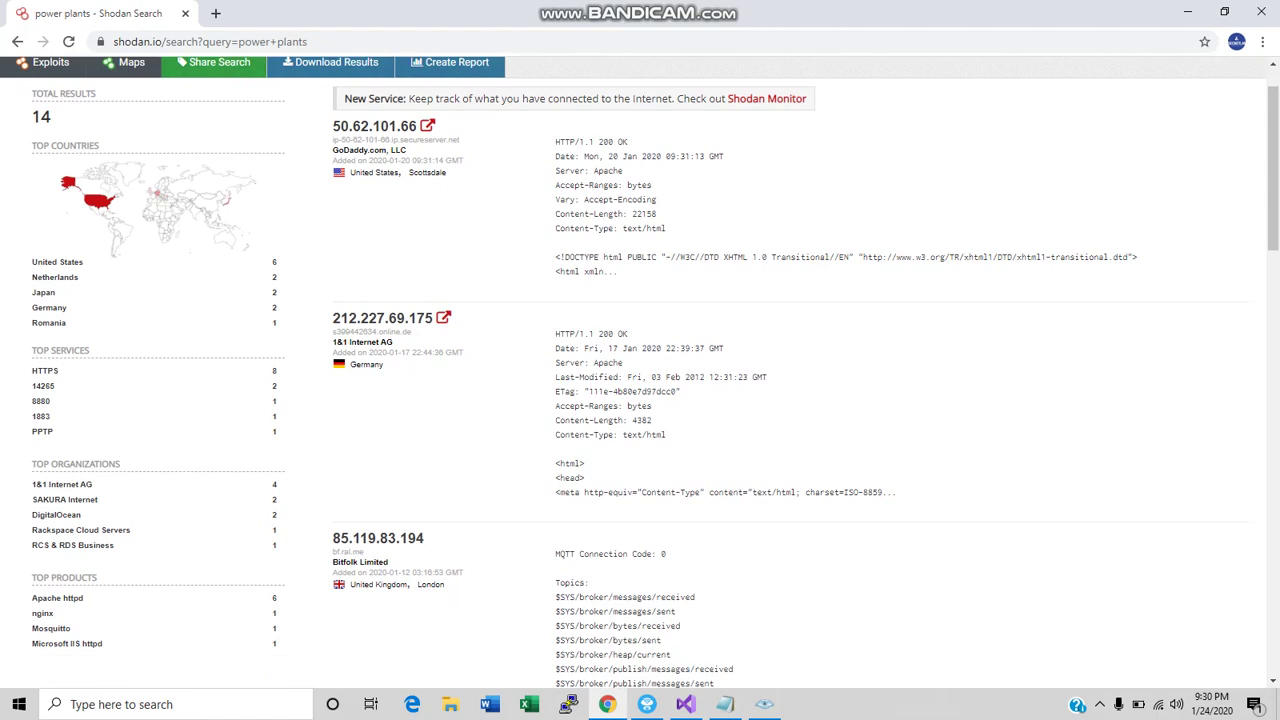
pyautogui.scroll(-3, 640, 400)
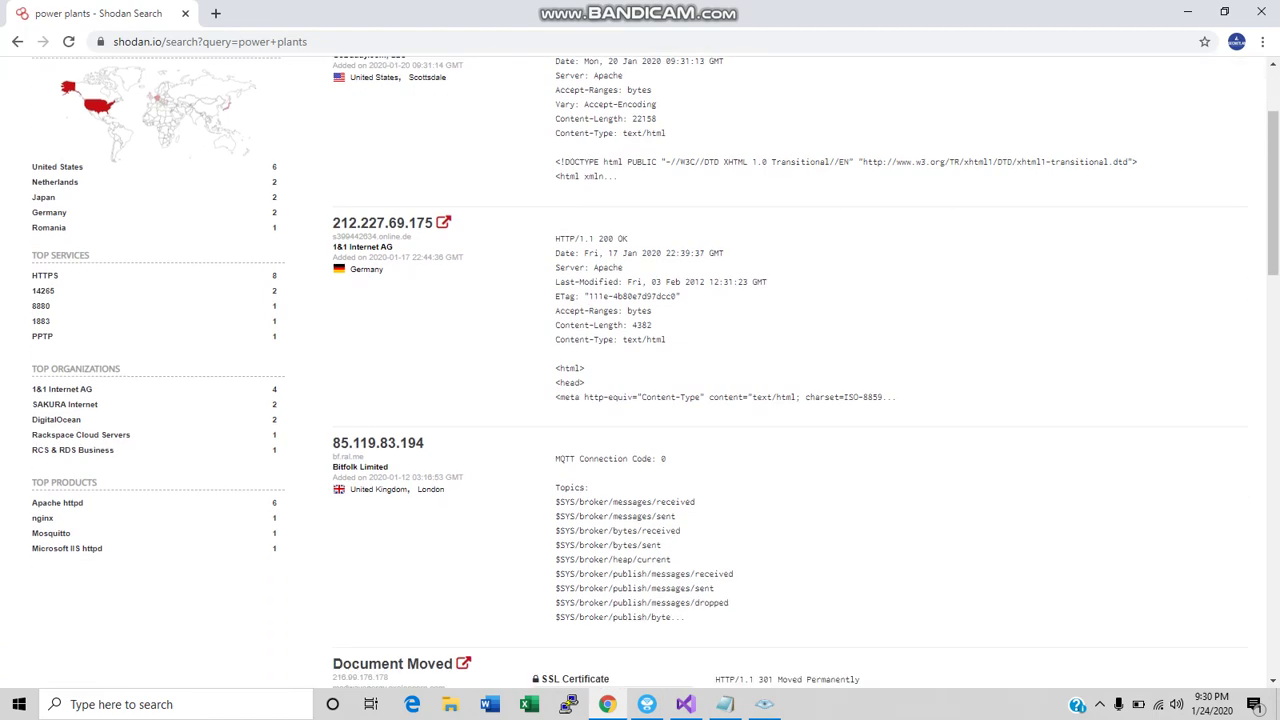
pyautogui.scroll(-2, 640, 400)
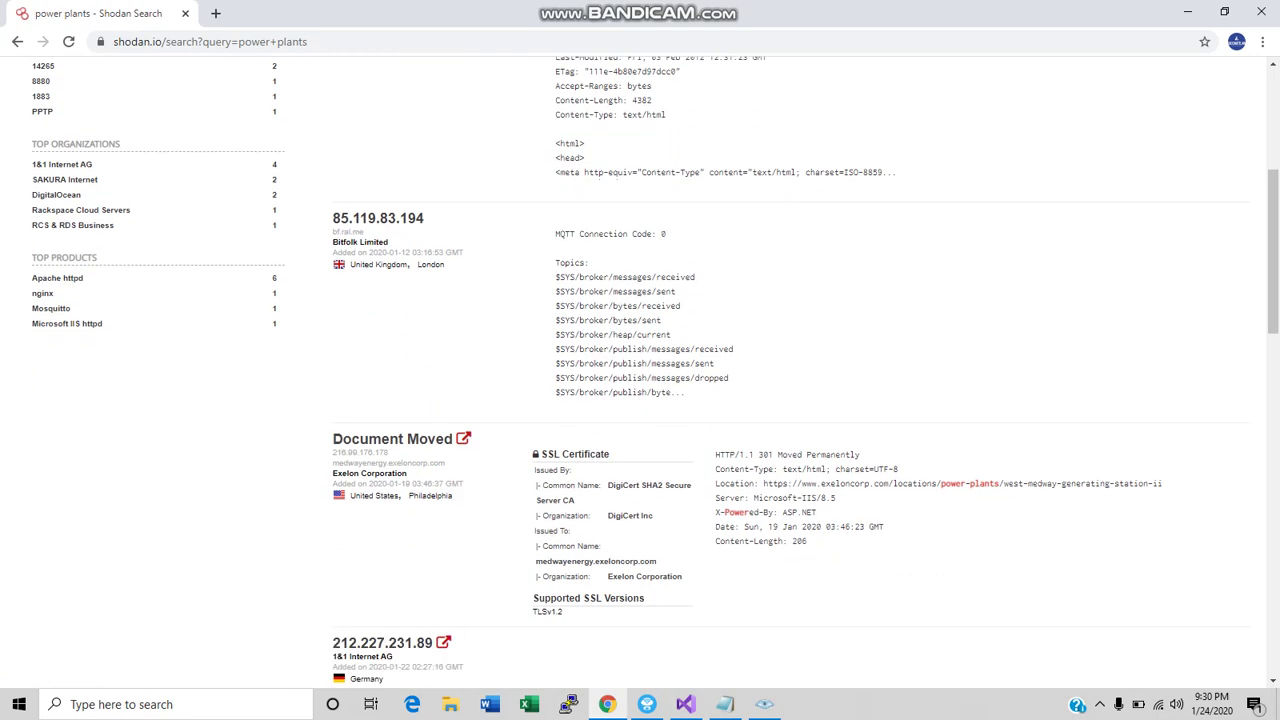
pyautogui.scroll(-3, 640, 400)
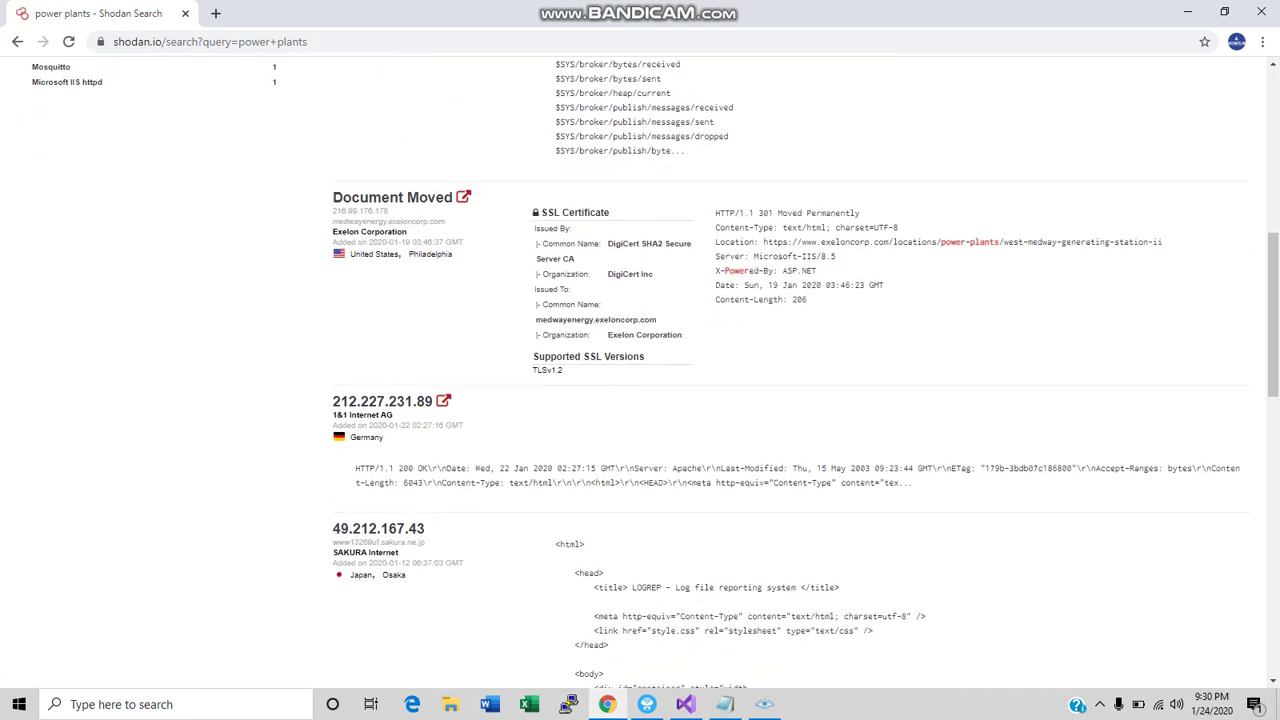
pyautogui.scroll(-2, 640, 400)
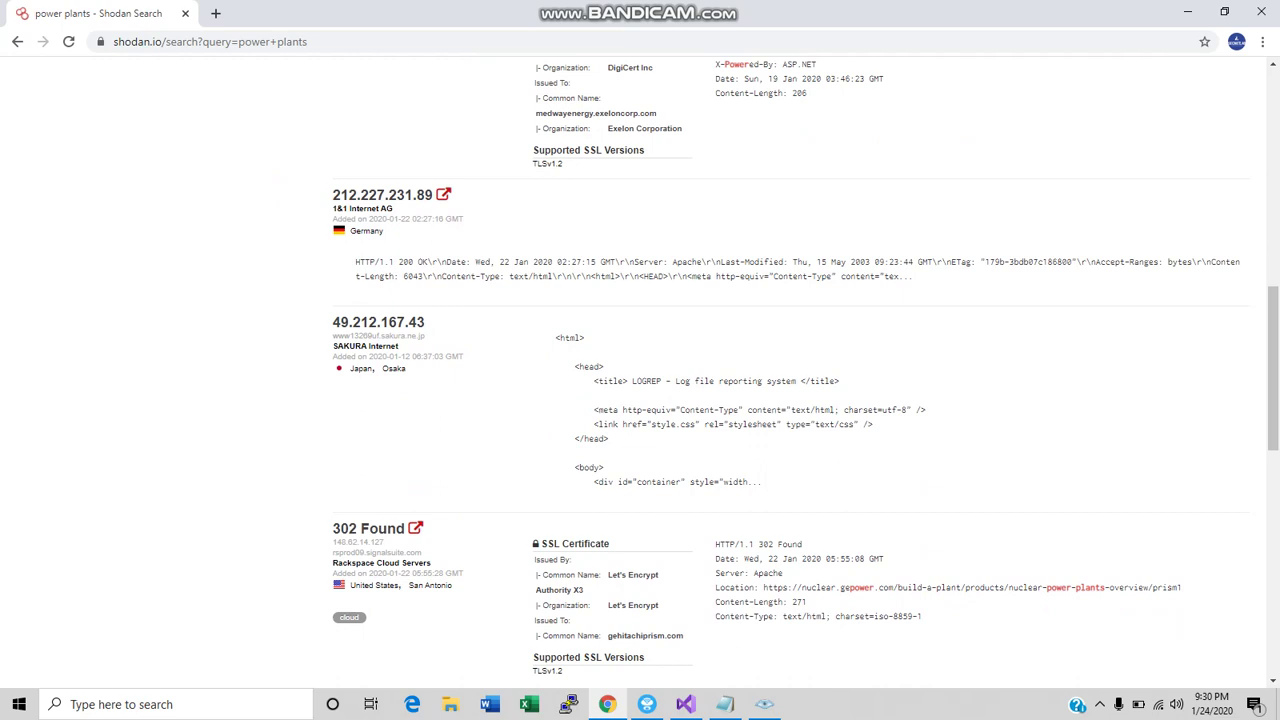
pyautogui.scroll(-2, 640, 400)
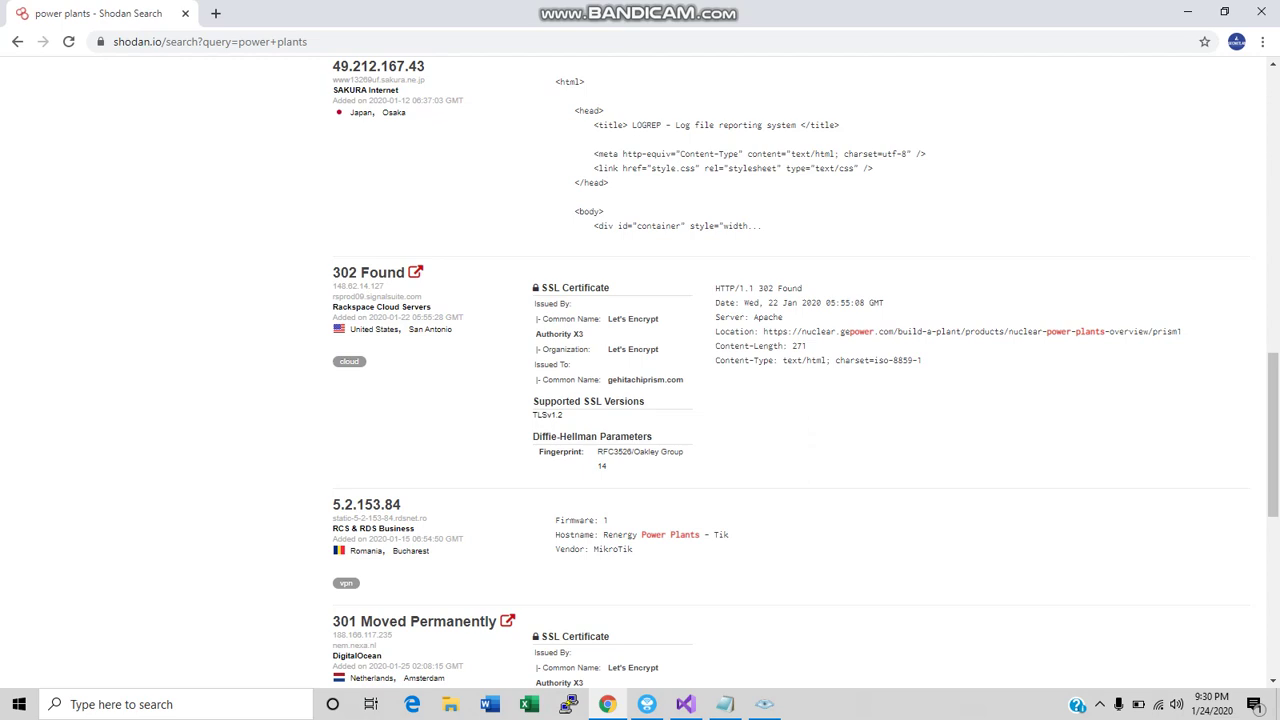
# Scroll to show the full 301 Moved Permanently result and host 74.208.176.190.
pyautogui.scroll(-1, 805, 372)
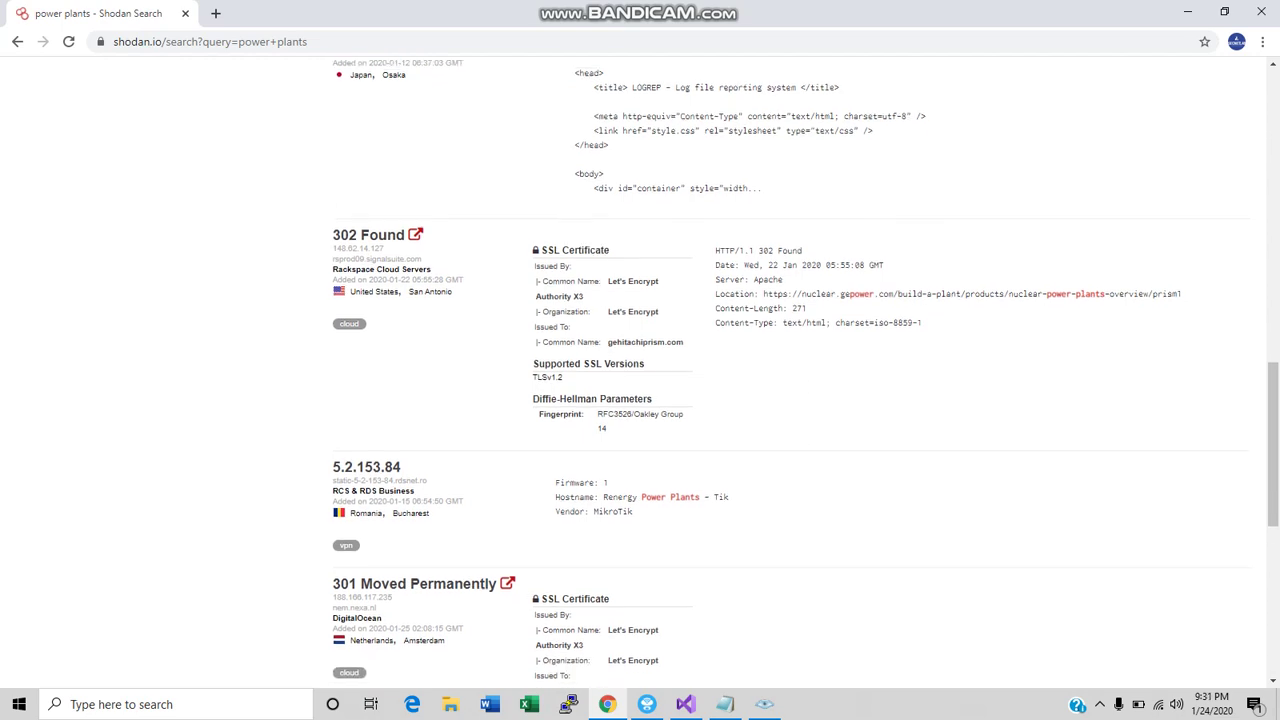
pyautogui.scroll(-3, 805, 372)
pyautogui.scroll(-1, 805, 372)
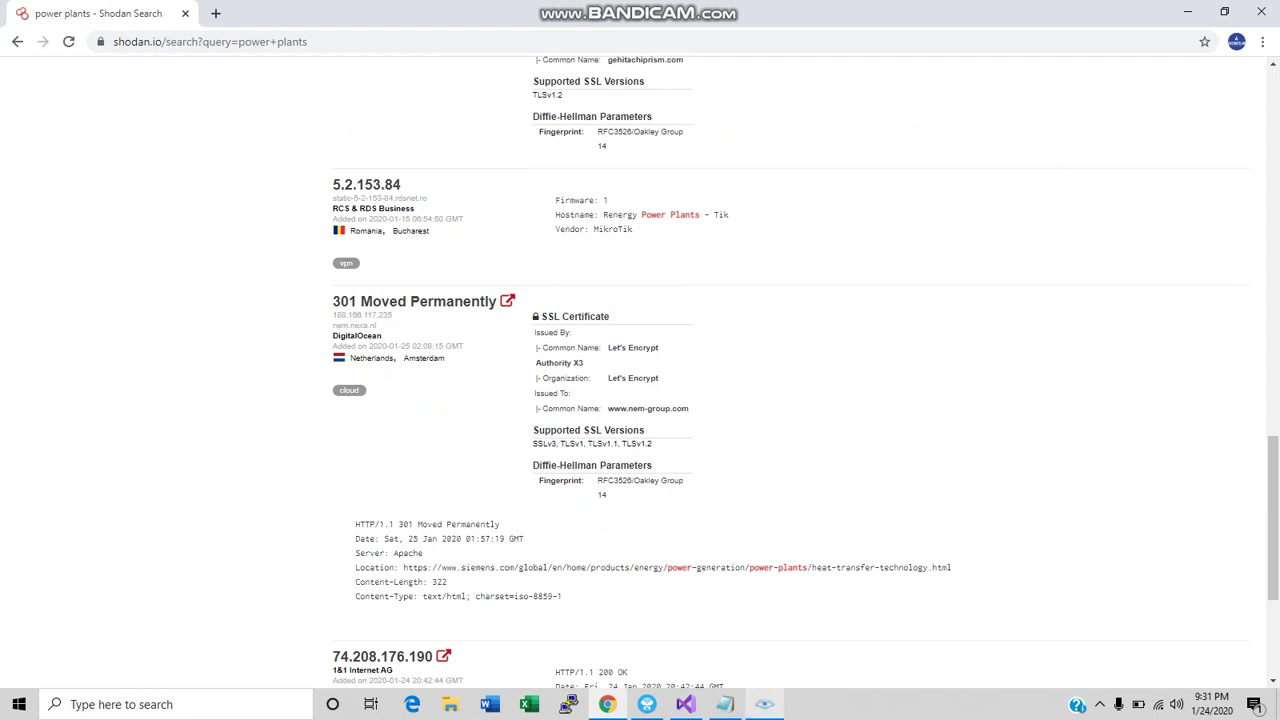
# Bring Zenmap forward as a restored, smaller window positioned over the Shodan results.
pyautogui.click(764, 704)
pyautogui.doubleClick(326, 17)
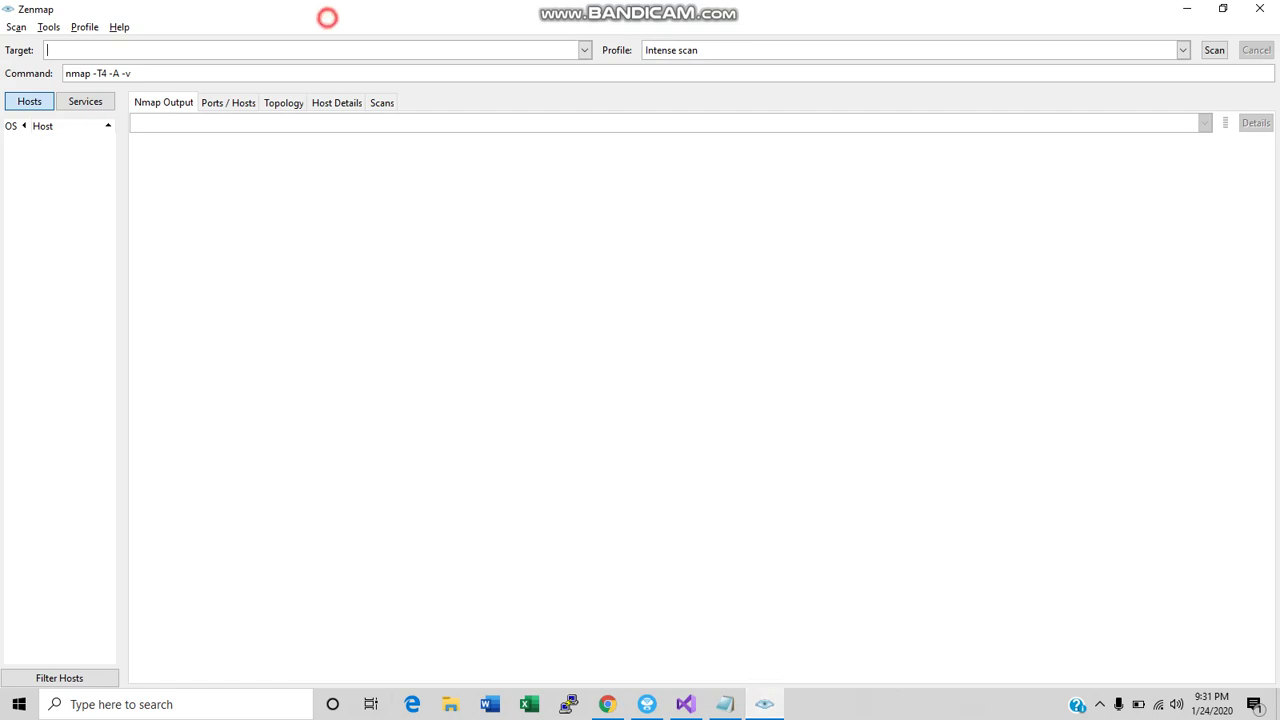
pyautogui.moveTo(546, 97); pyautogui.dragTo(633, 154)
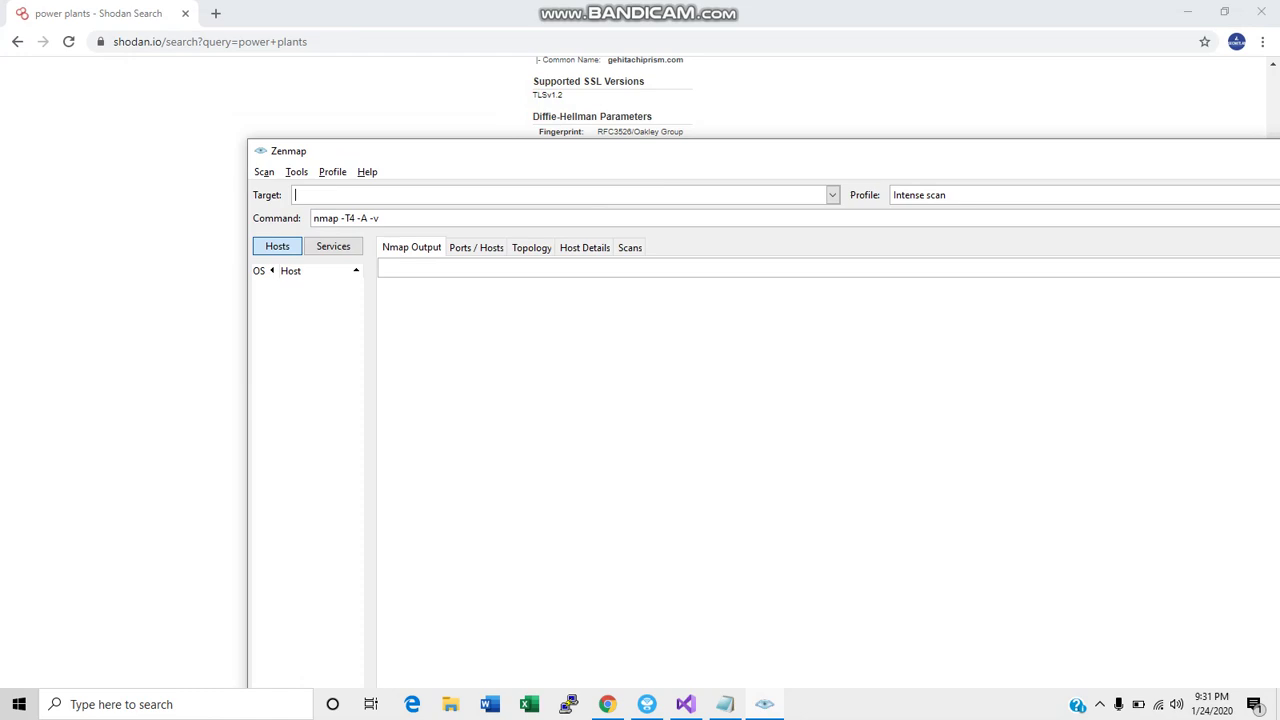
pyautogui.moveTo(494, 151); pyautogui.dragTo(505, 127)
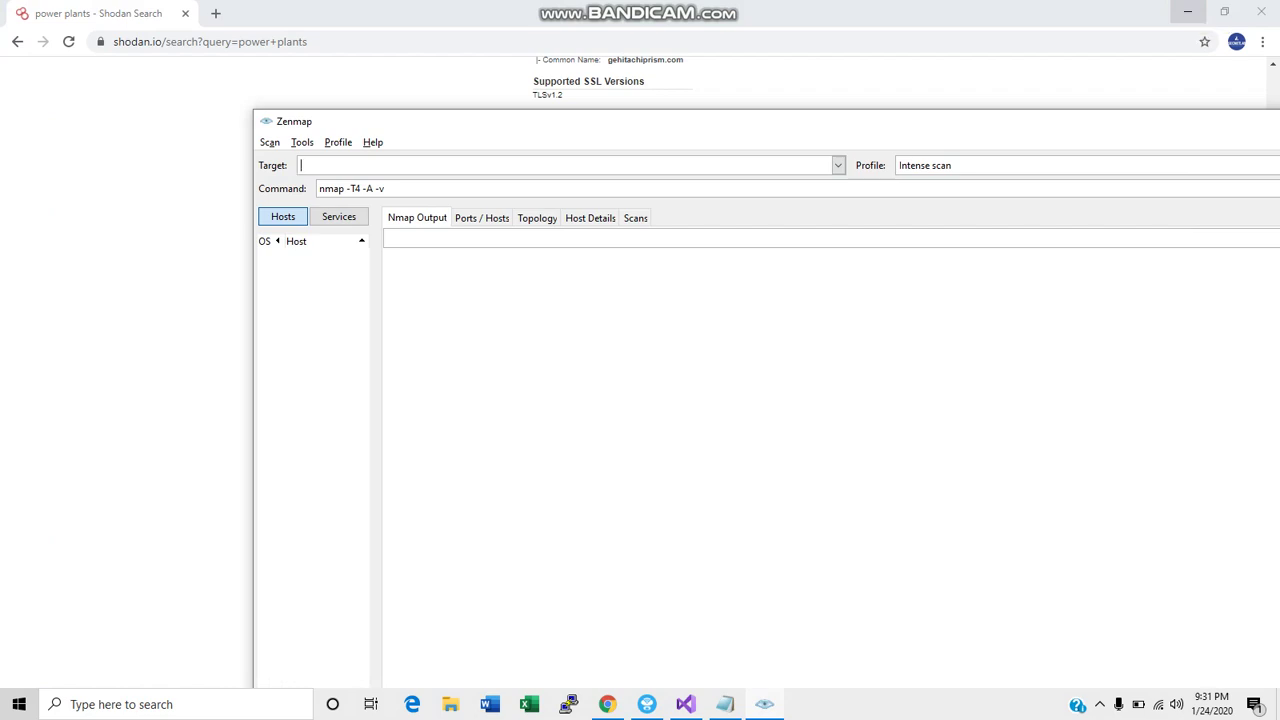
# Switch from Zenmap back to Chrome and scroll the Shodan power plants results up to the search bar.
pyautogui.hotkey('alt', 'Tab')
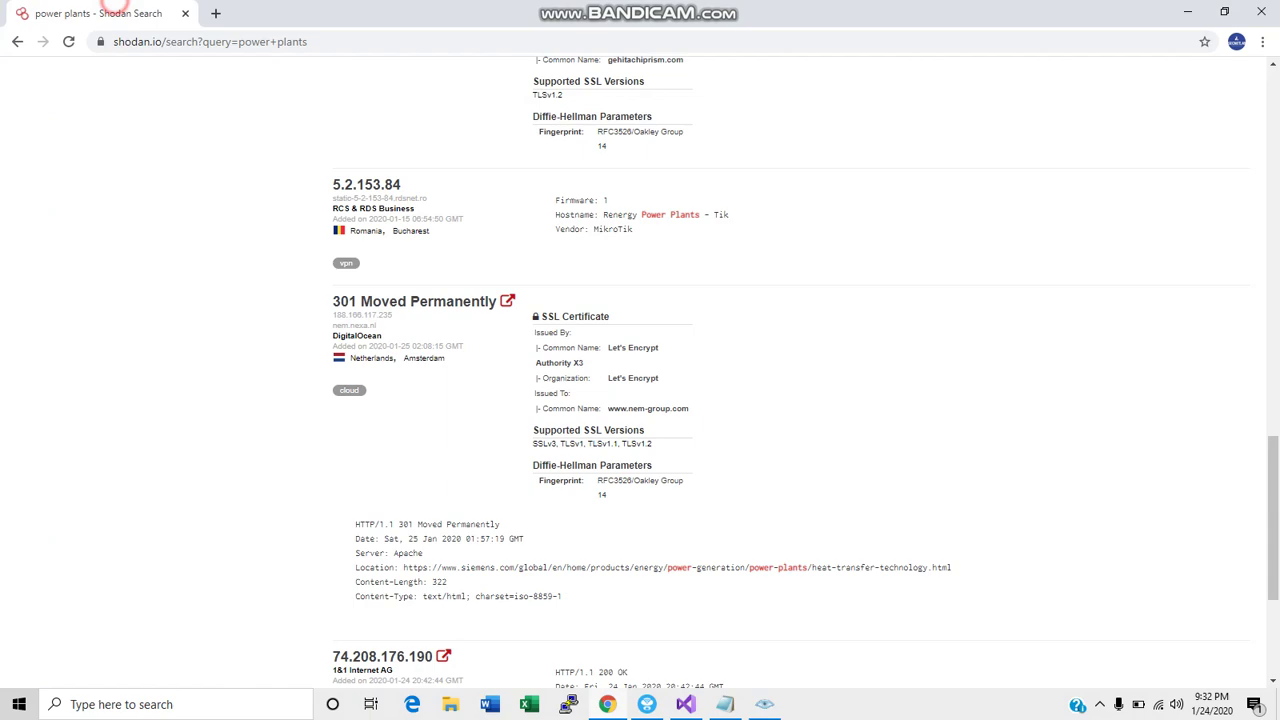
pyautogui.click(1090, 355)
pyautogui.scroll(1, 1090, 355)
pyautogui.scroll(20, 1090, 355)
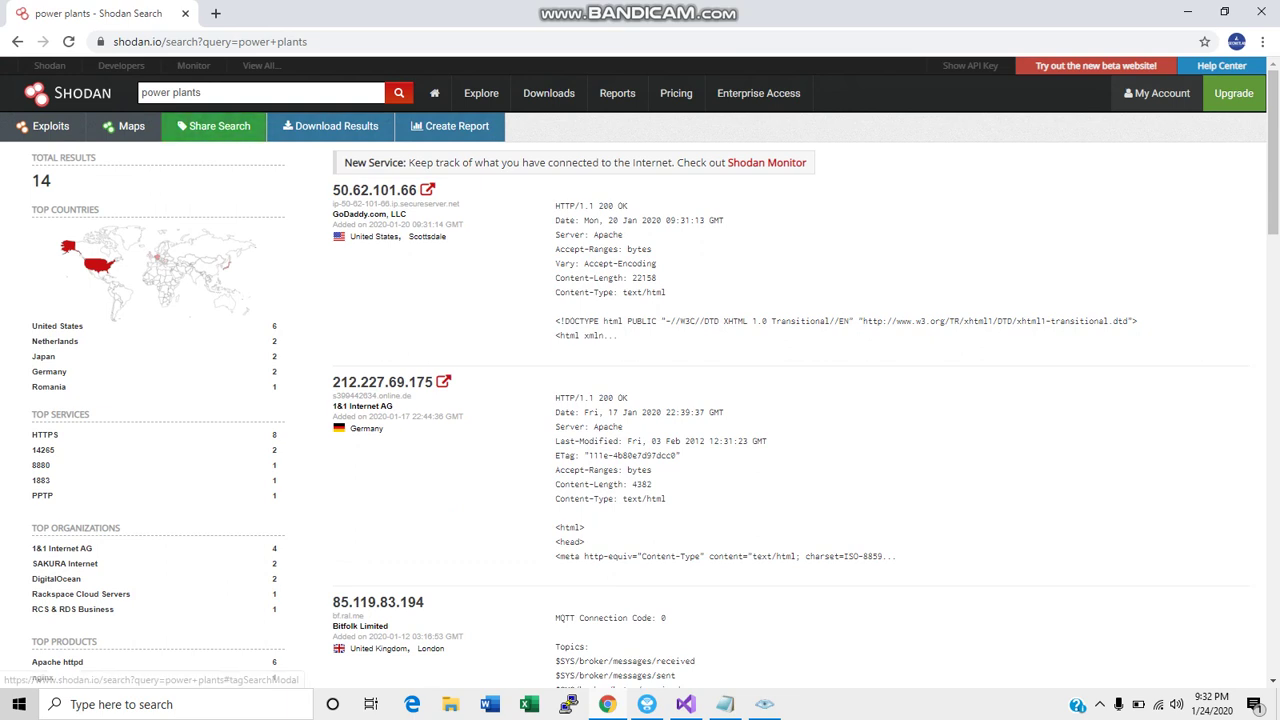
# Replace the power plants query with 'laptop' and run the search.
pyautogui.tripleClick(228, 96)
pyautogui.write('la')
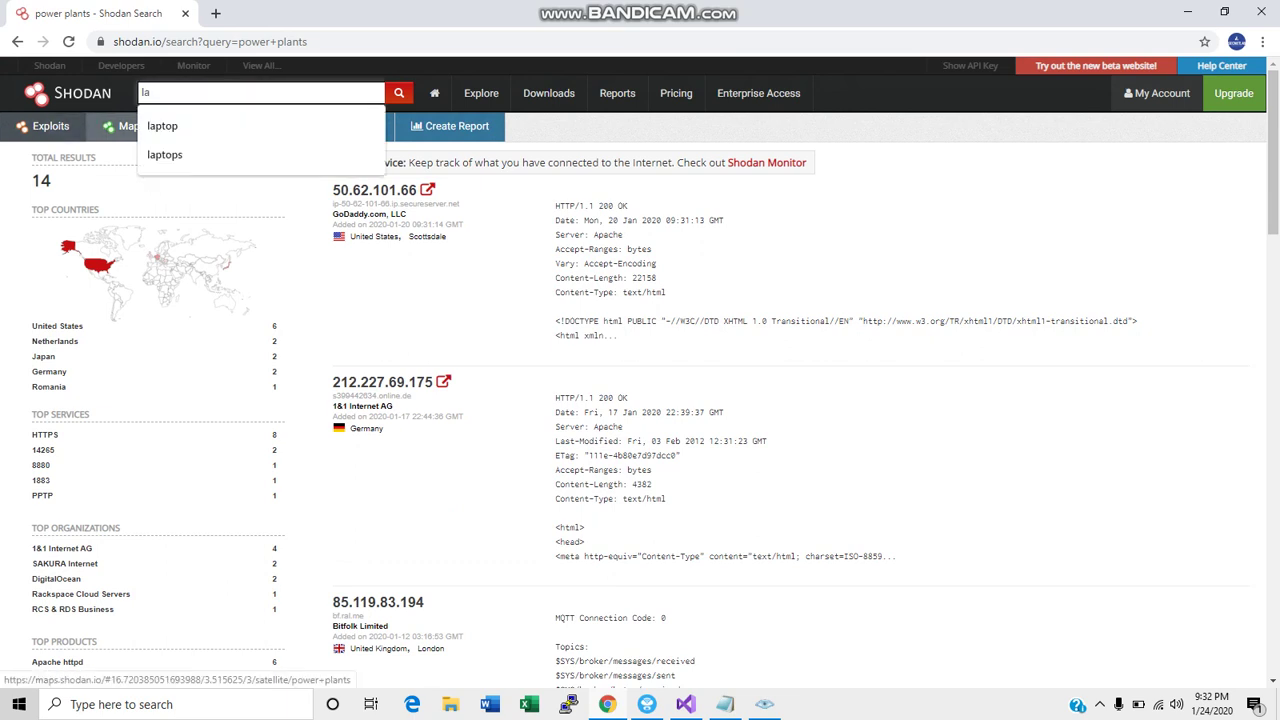
pyautogui.write('ptop')
pyautogui.press('Return')
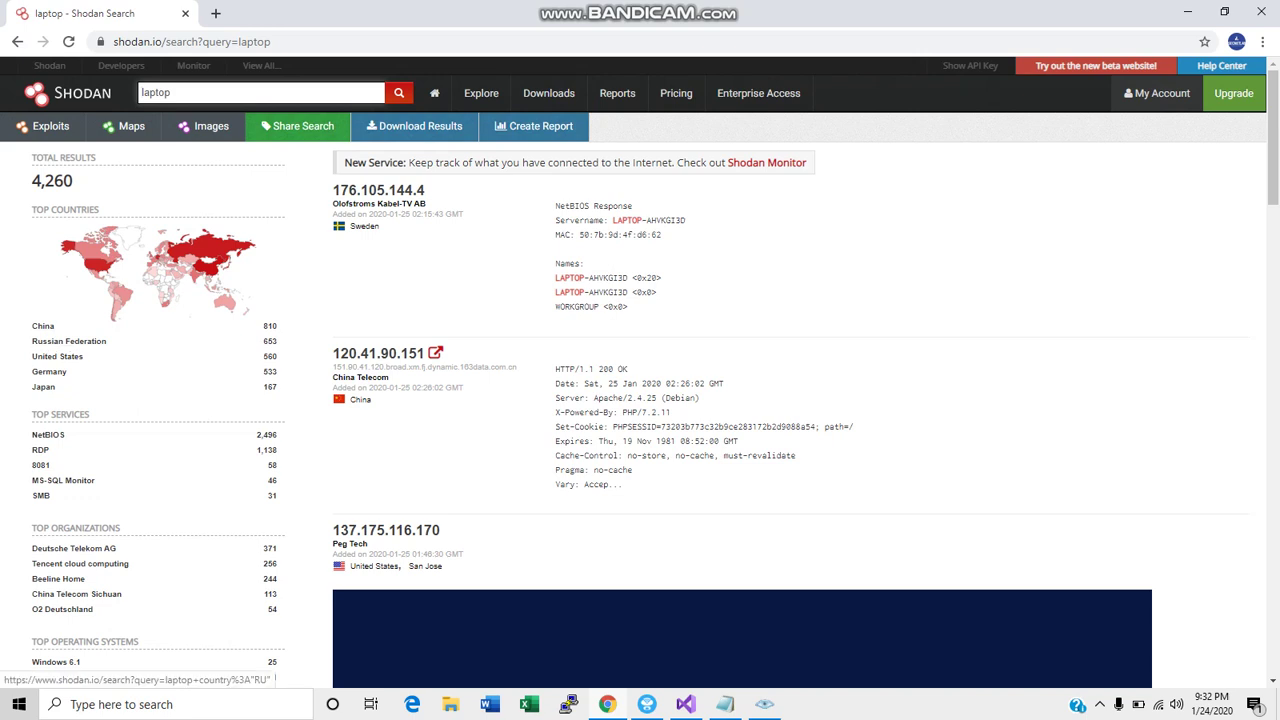
# Filter the laptop results to country:"US", leaving 560 hosts with RDP leading at 188.
pyautogui.click(50, 357)
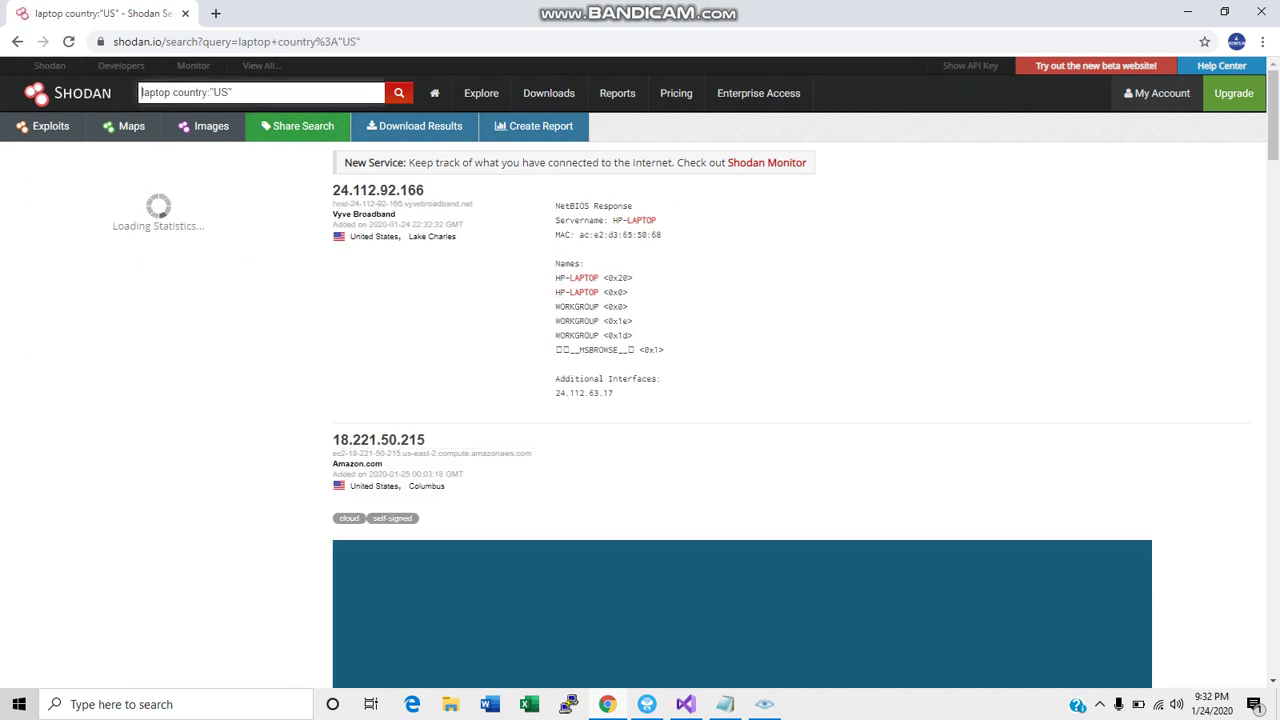
pyautogui.scroll(-4, 640, 400)
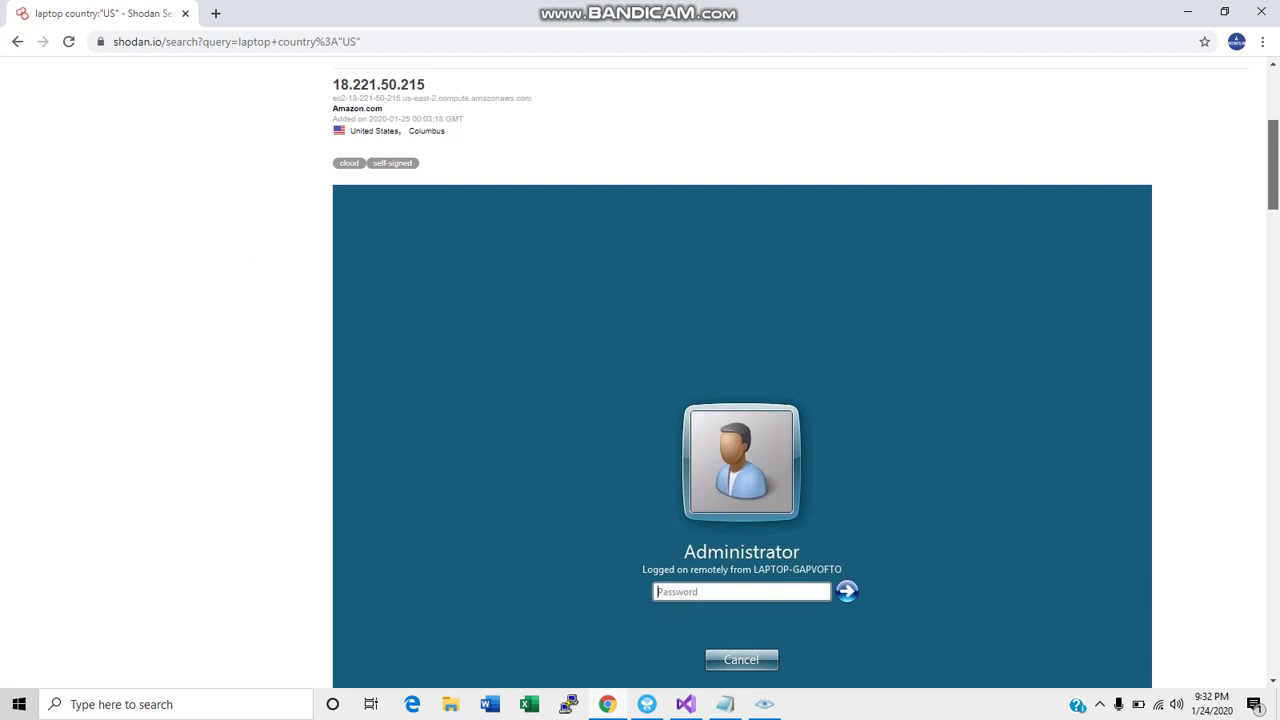
pyautogui.scroll(-1, 640, 400)
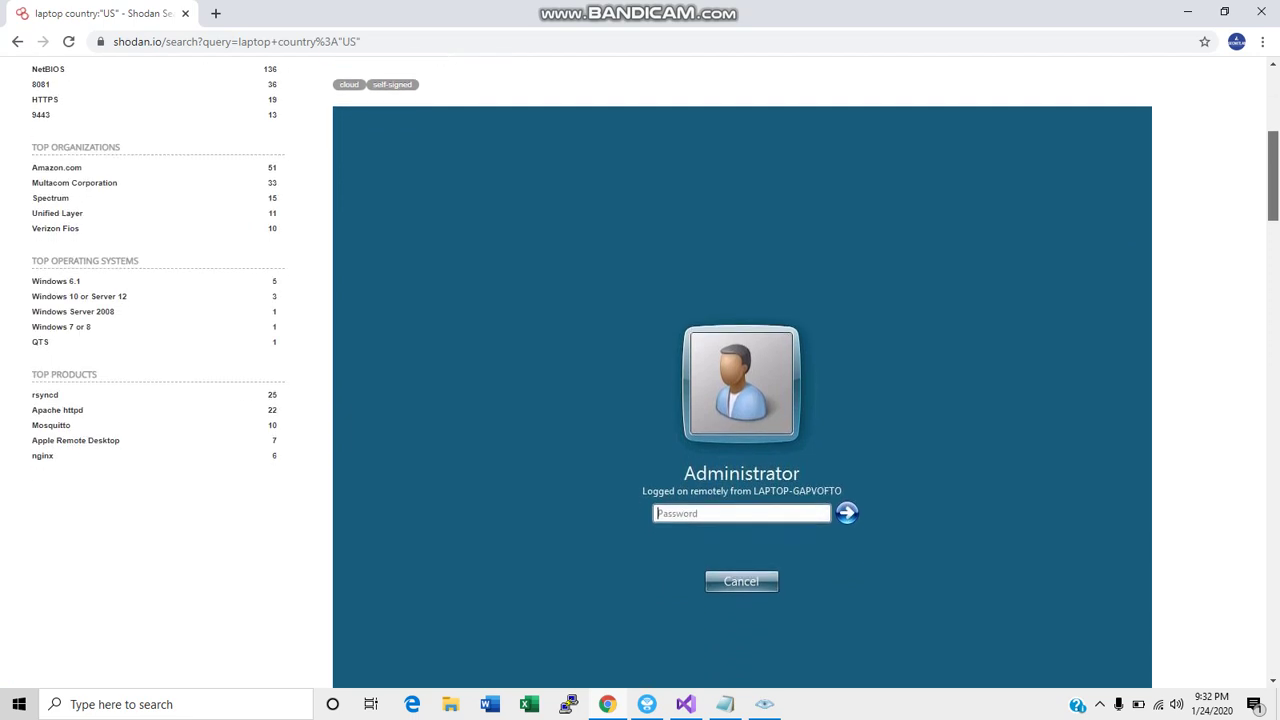
pyautogui.scroll(2, 640, 400)
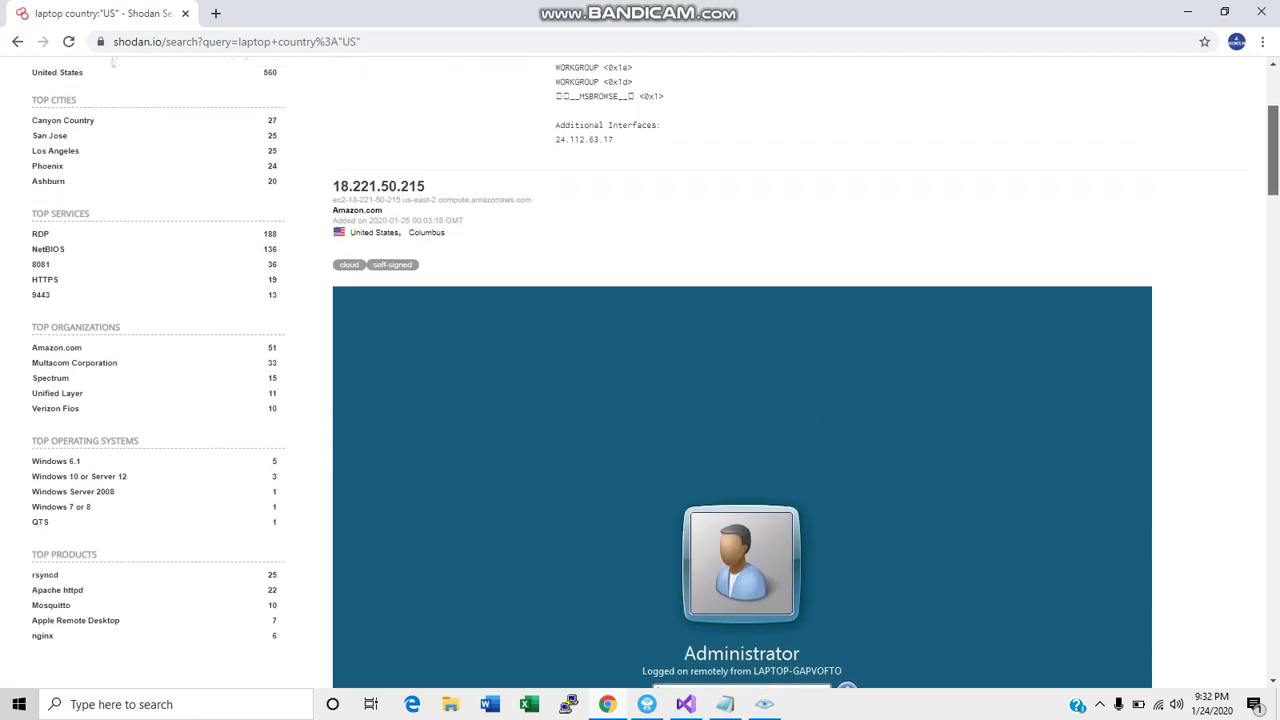
pyautogui.scroll(1, 640, 400)
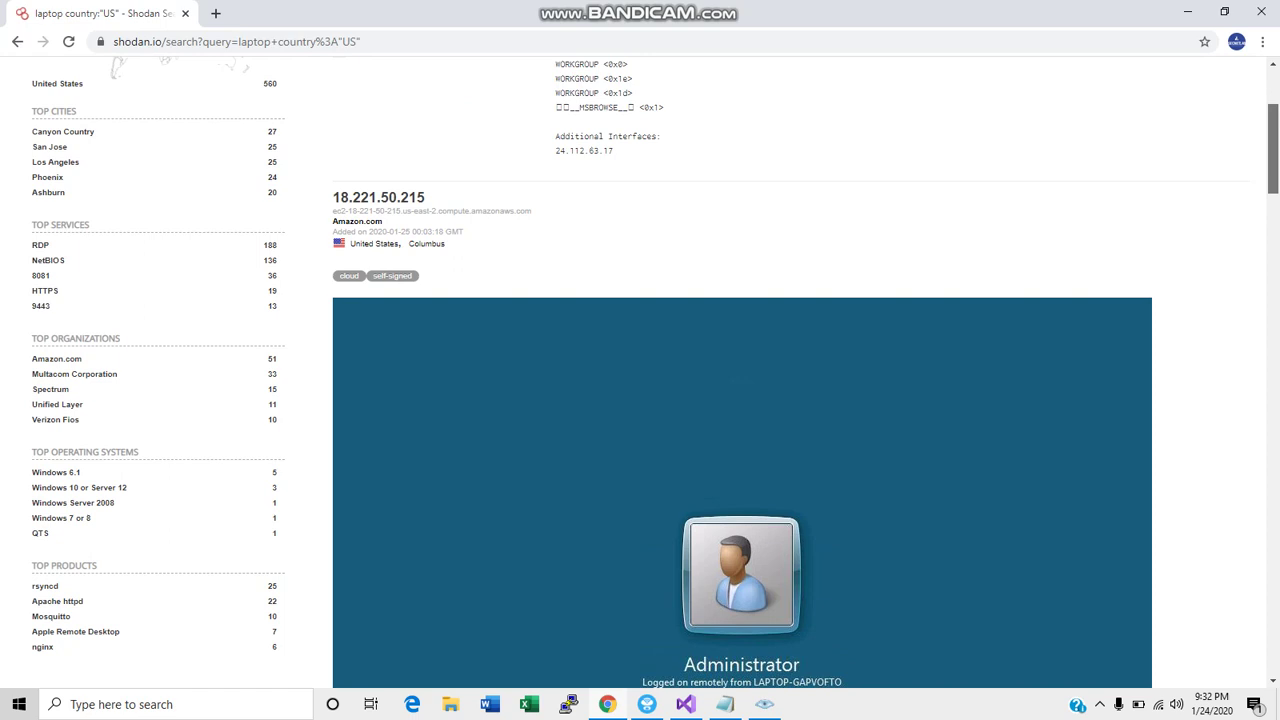
# Scroll down through the exposed RDP Administrator login-screen screenshots.
pyautogui.scroll(-1, 742, 400)
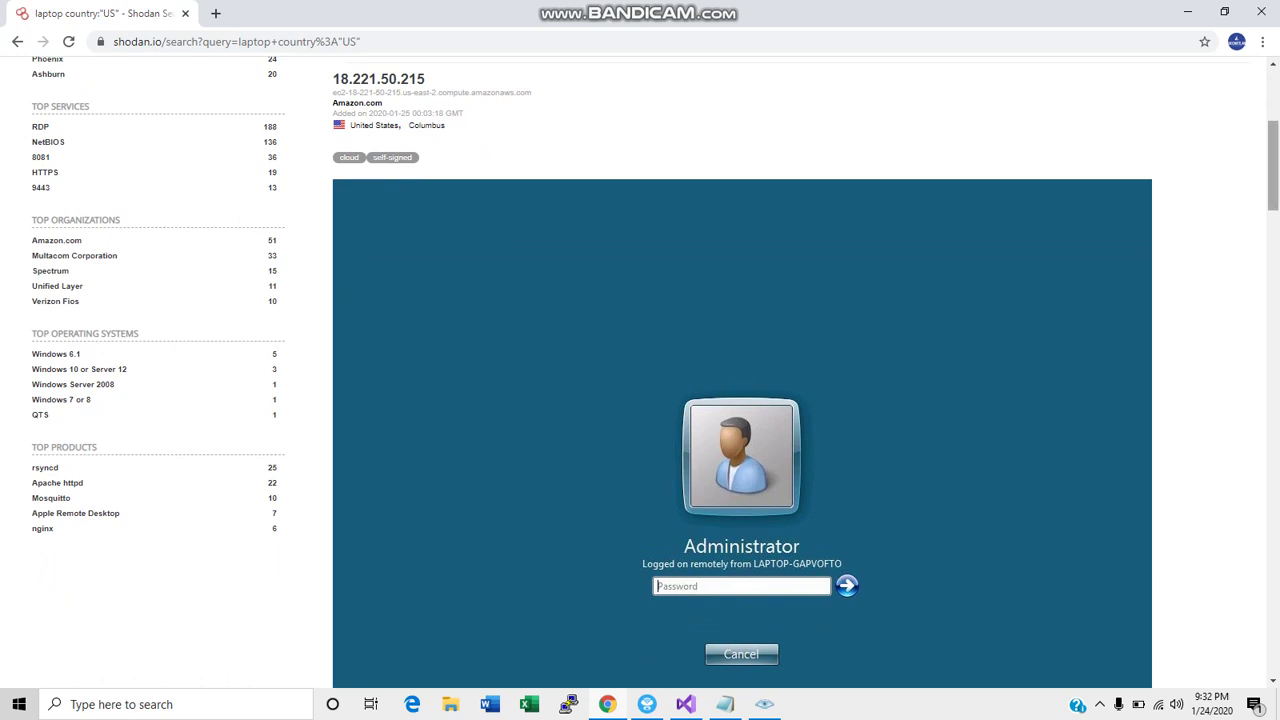
pyautogui.scroll(-4, 742, 400)
pyautogui.scroll(-5, 742, 400)
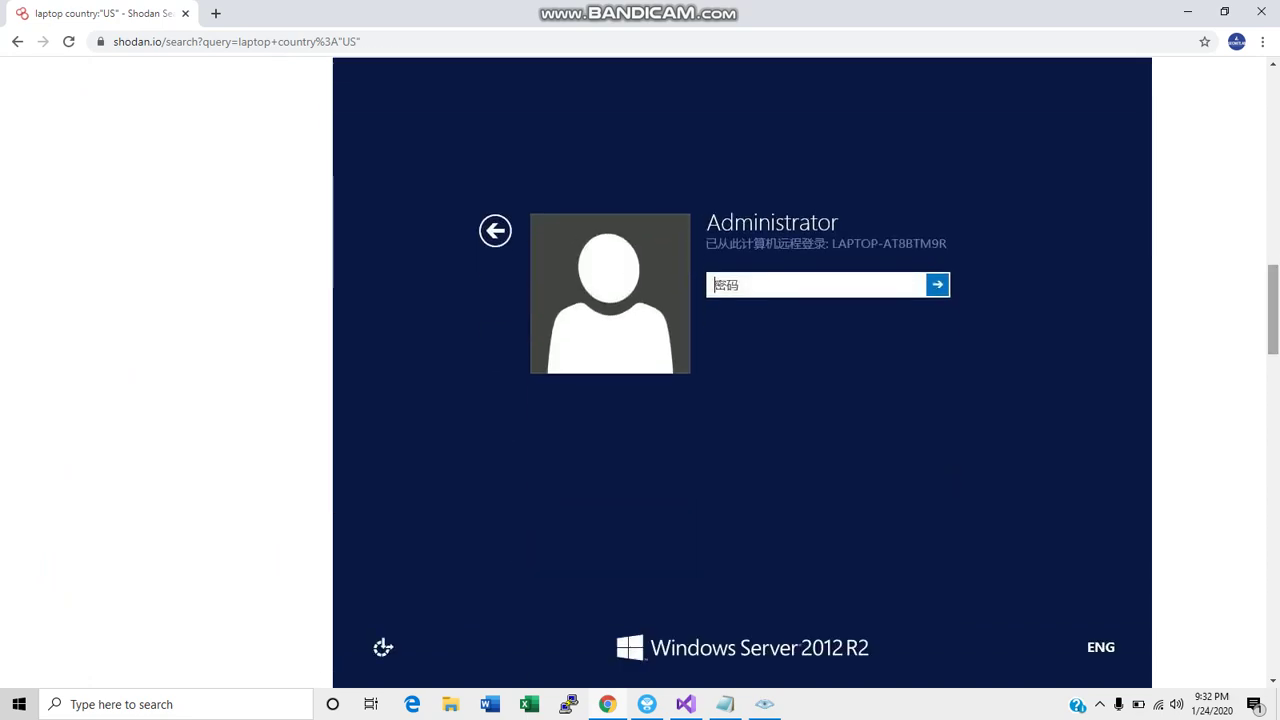
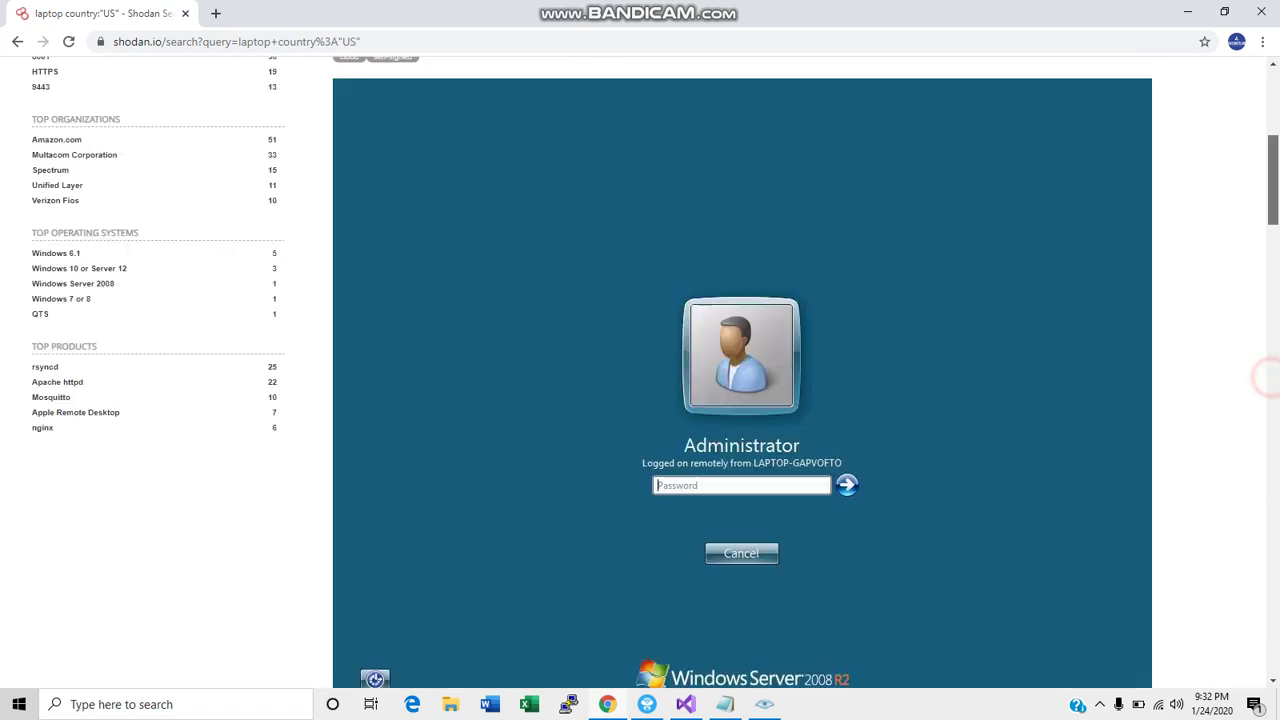
# Swap the laptop query for 'Ring' and search, getting 2,482 results led by the United States.
pyautogui.scroll(5, 1265, 378)
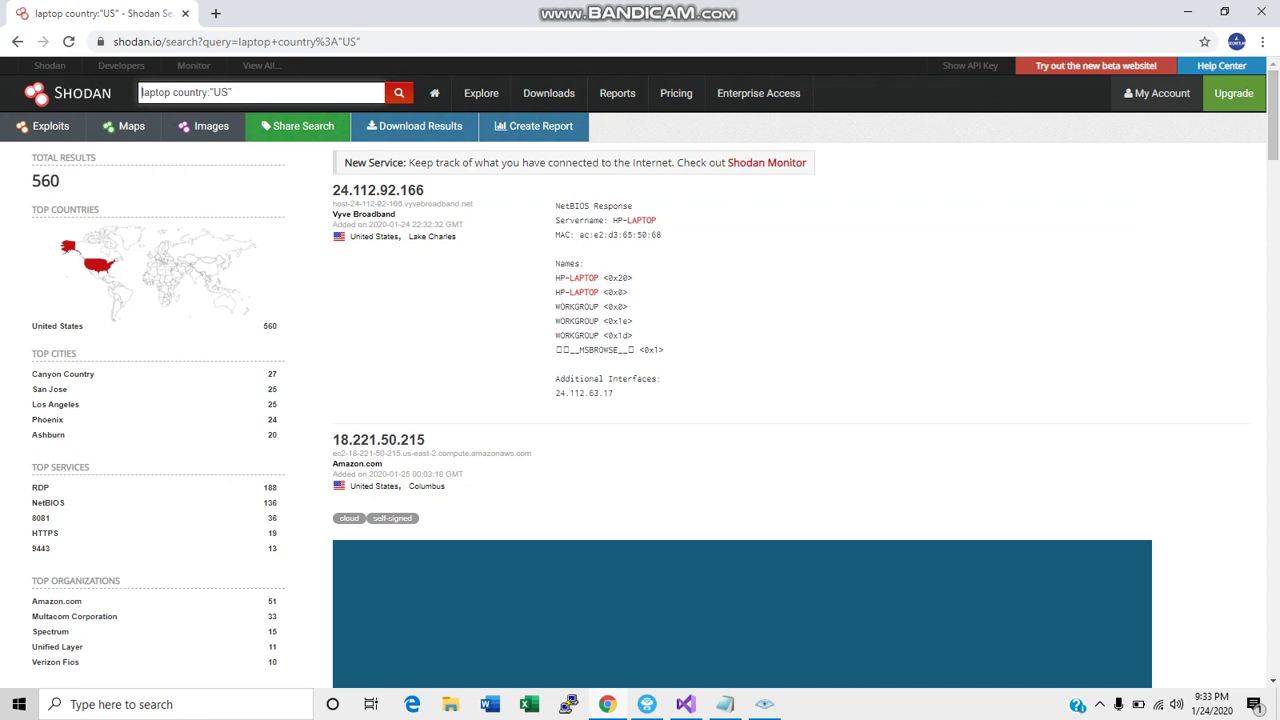
pyautogui.click(232, 92)
pyautogui.press('BackSpace')
pyautogui.press('BackSpace')
pyautogui.press('BackSpace')
pyautogui.press('BackSpace')
pyautogui.press('BackSpace')
pyautogui.press('BackSpace')
pyautogui.press('BackSpace')
pyautogui.press('BackSpace')
pyautogui.press('BackSpace')
pyautogui.press('BackSpace')
pyautogui.press('BackSpace')
pyautogui.press('BackSpace')
pyautogui.press('BackSpace')
pyautogui.press('BackSpace')
pyautogui.press('BackSpace')
pyautogui.press('BackSpace')
pyautogui.press('BackSpace')
pyautogui.press('BackSpace')
pyautogui.write('F')
pyautogui.press('BackSpace')
pyautogui.write('Ring')
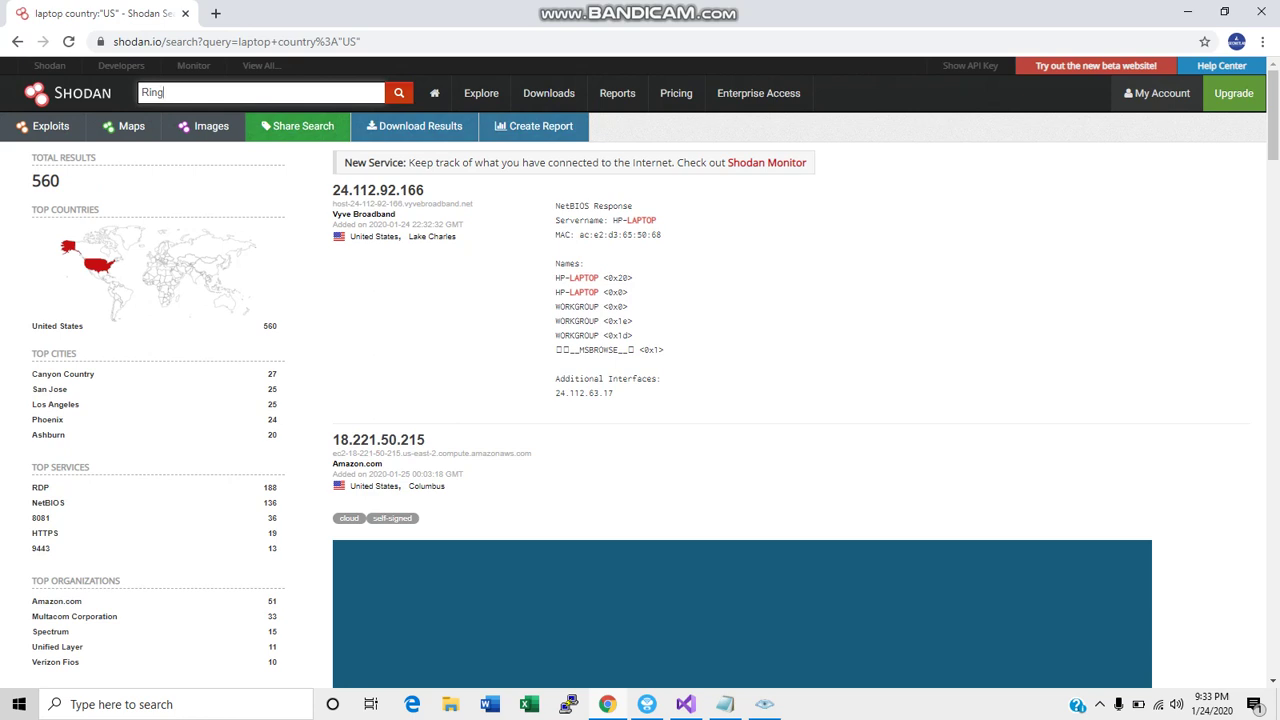
pyautogui.press('Return')
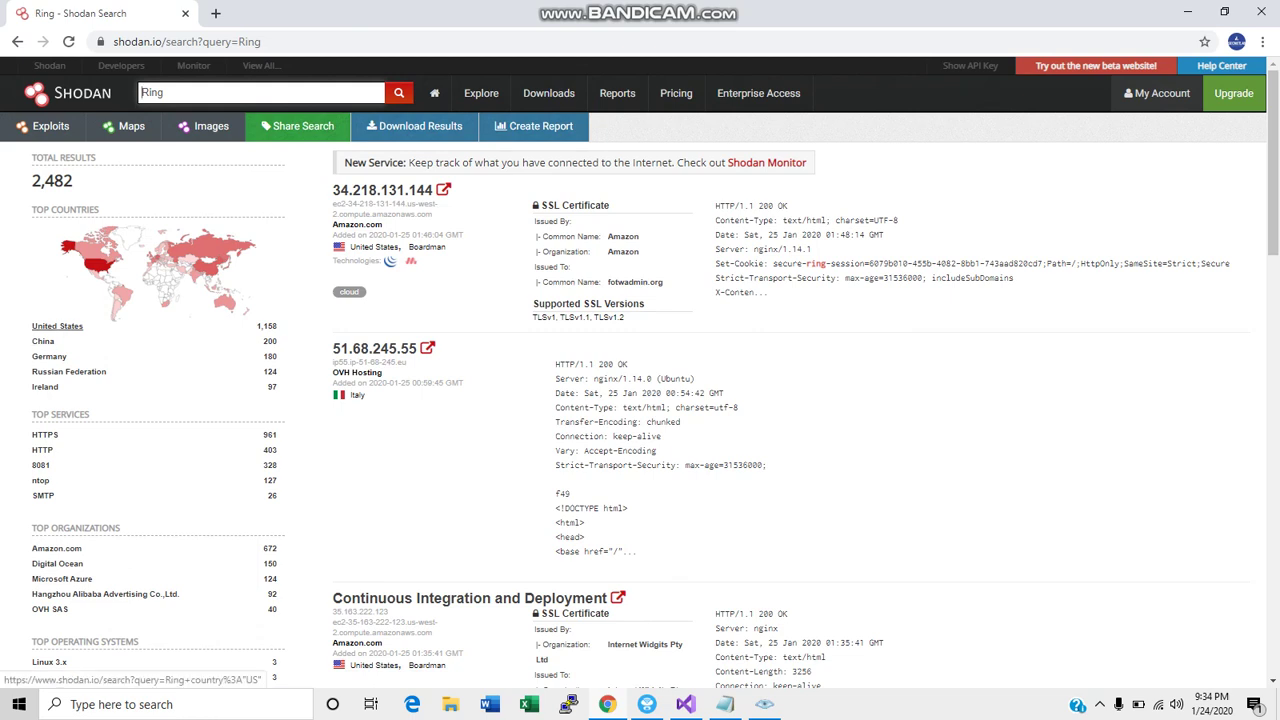
# Add the country:"US" filter from Top Countries, cutting the Ring results to 1,157.
pyautogui.click(60, 327)
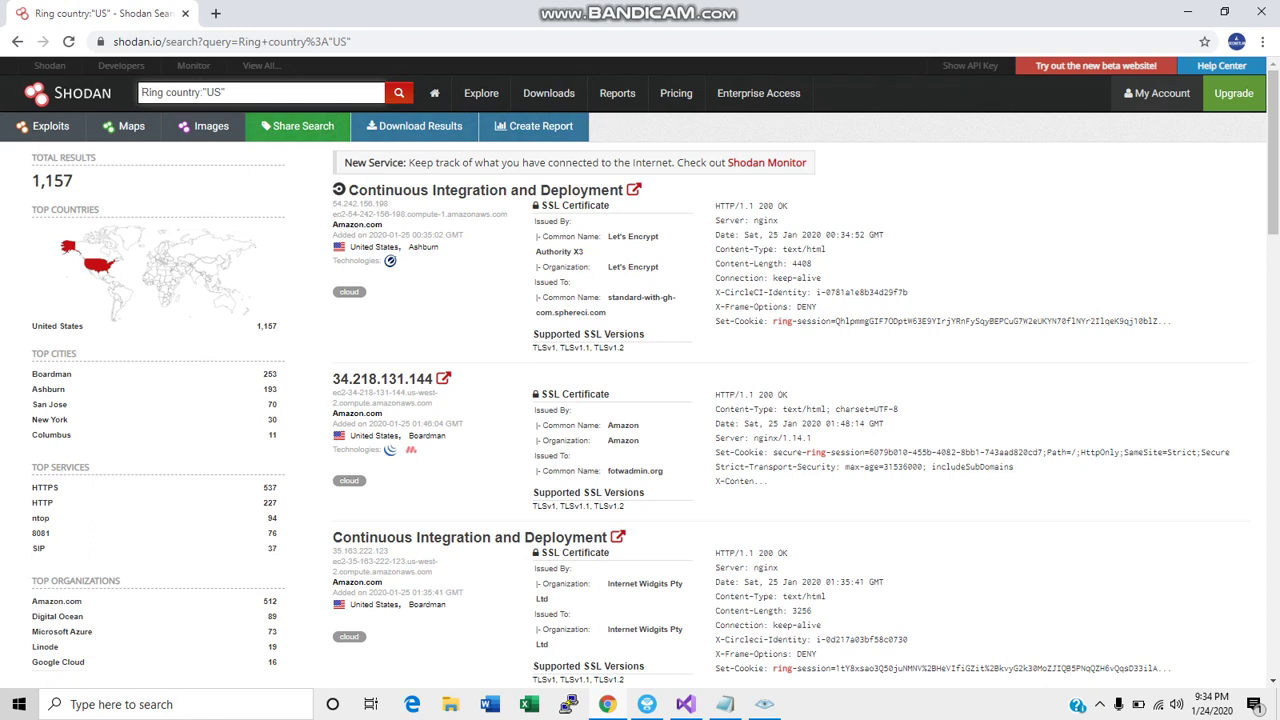
pyautogui.click(226, 92)
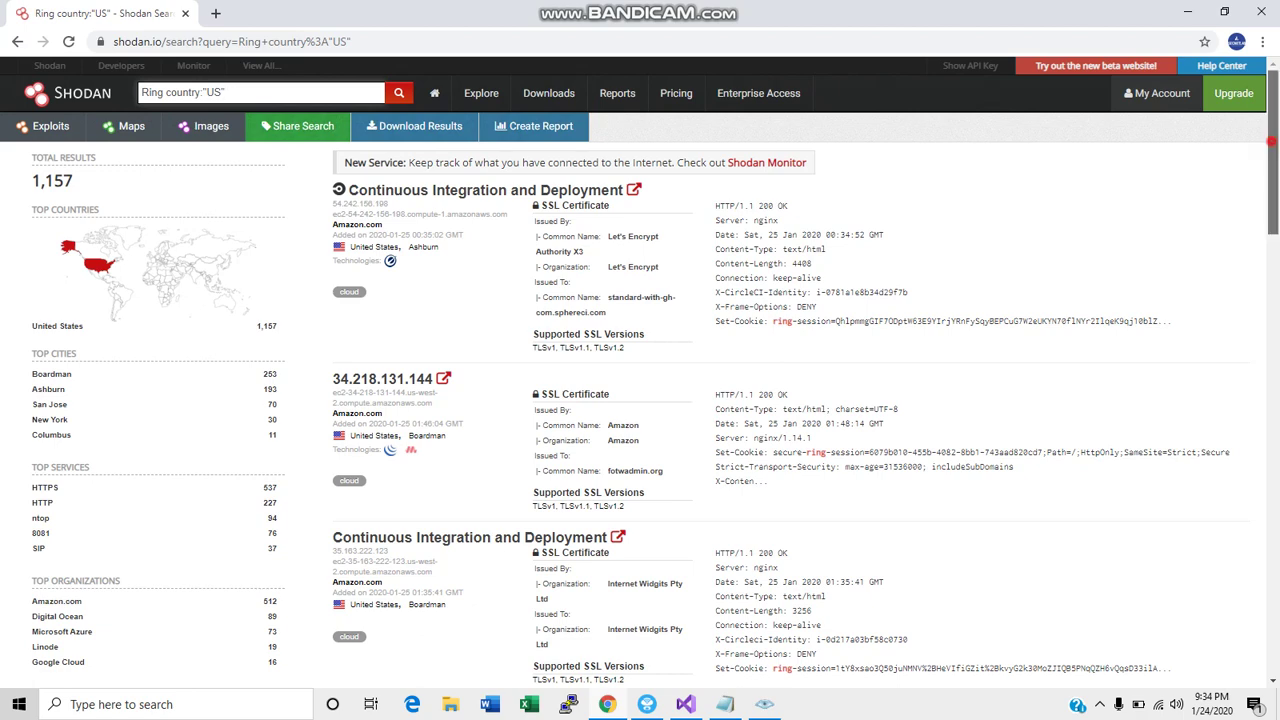
pyautogui.scroll(-3, 1272, 150)
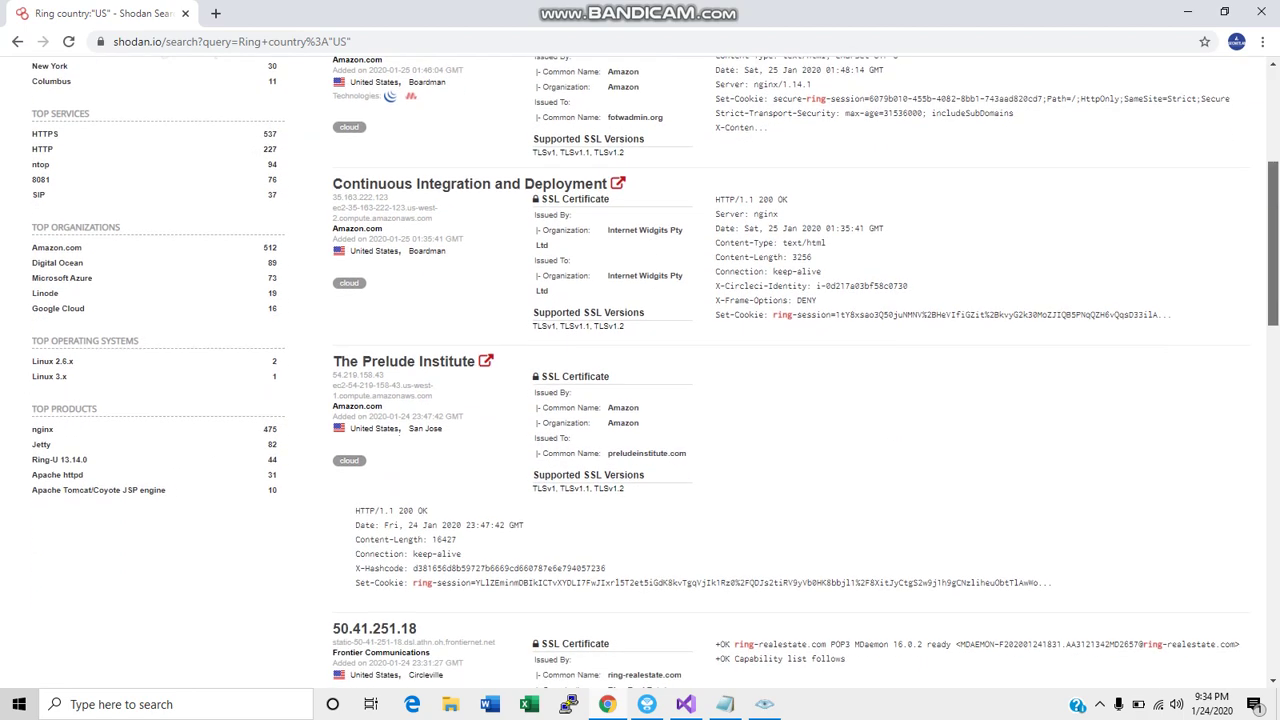
pyautogui.scroll(-3, 1272, 150)
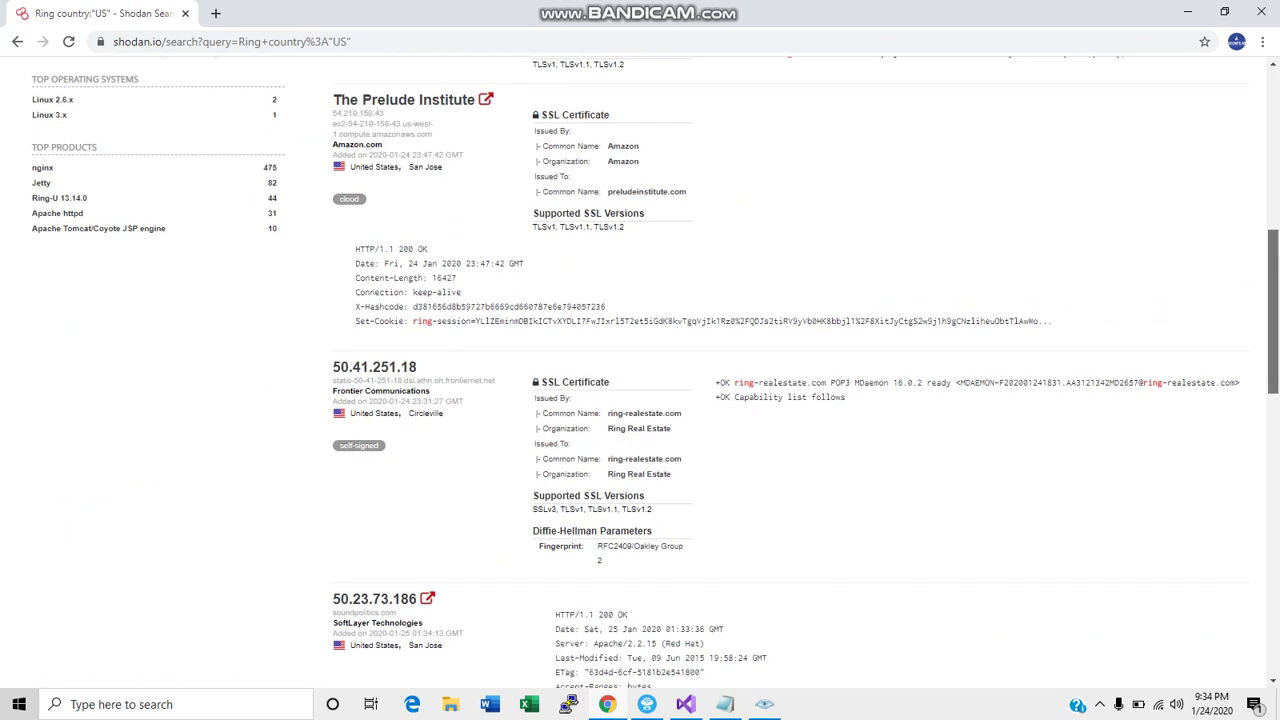
pyautogui.scroll(-2, 1272, 300)
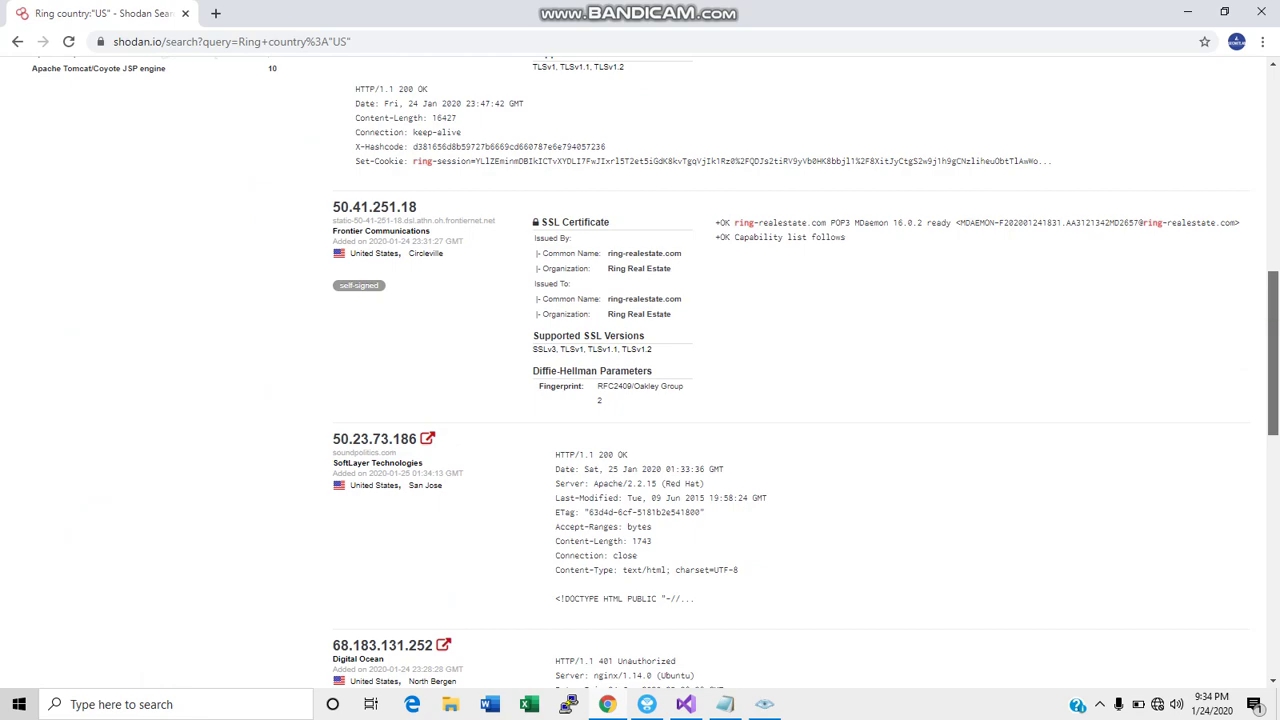
pyautogui.scroll(-1, 1272, 350)
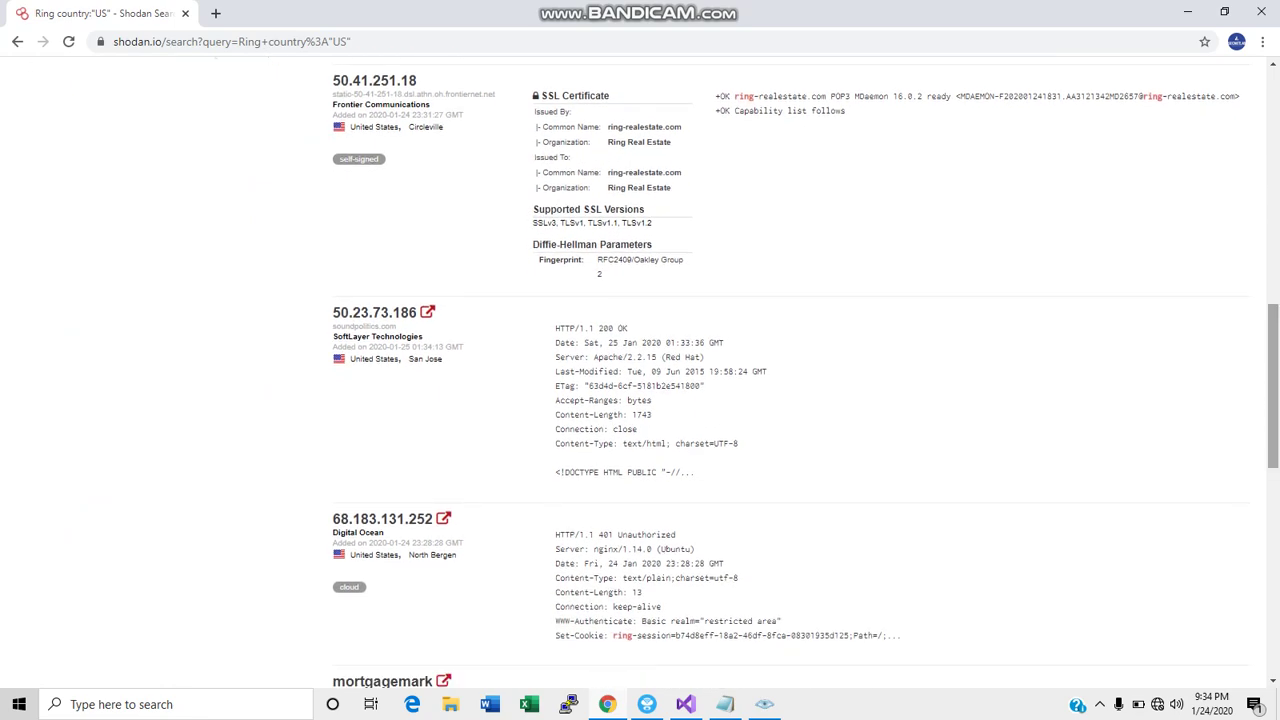
pyautogui.scroll(-2, 1272, 400)
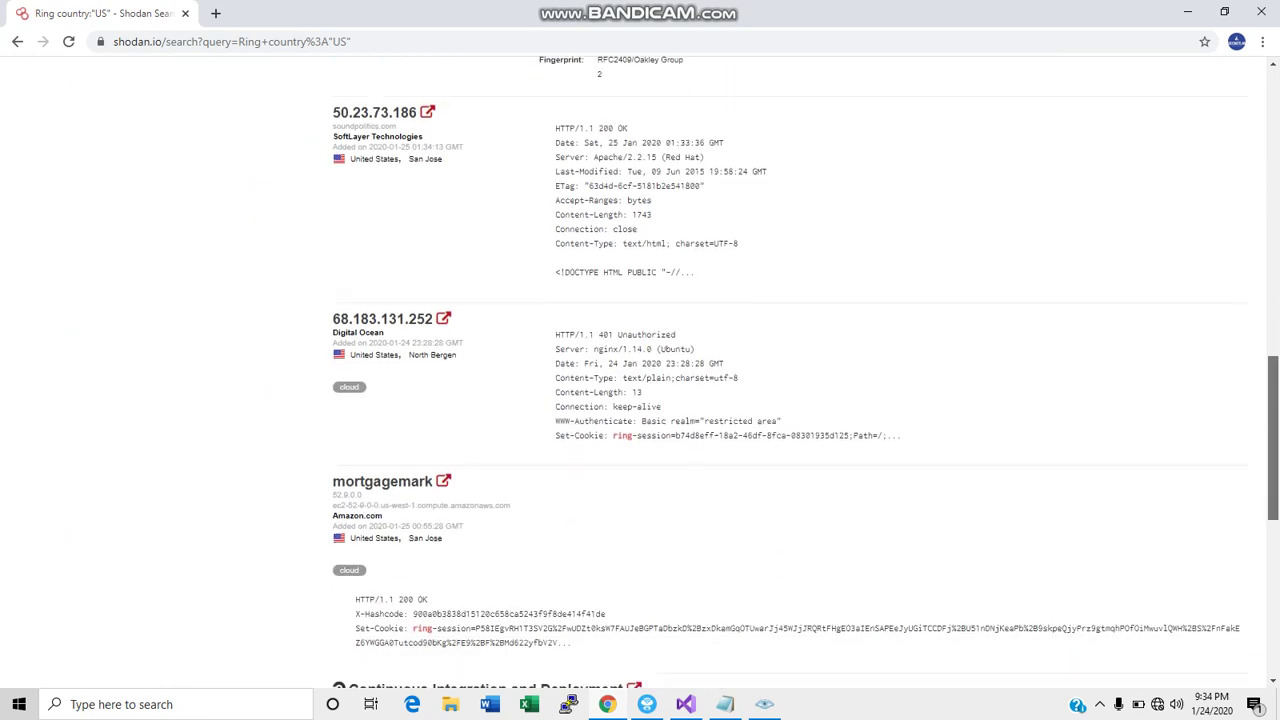
pyautogui.scroll(-1, 1272, 450)
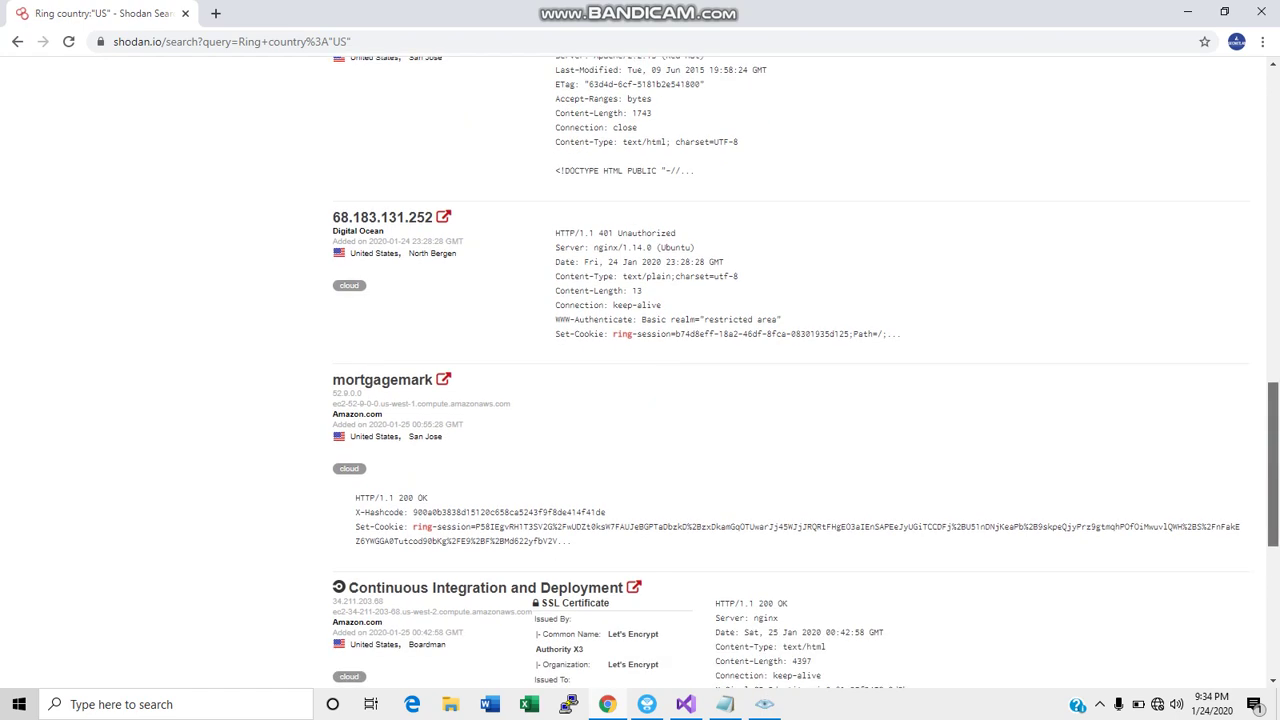
pyautogui.scroll(-1, 1272, 450)
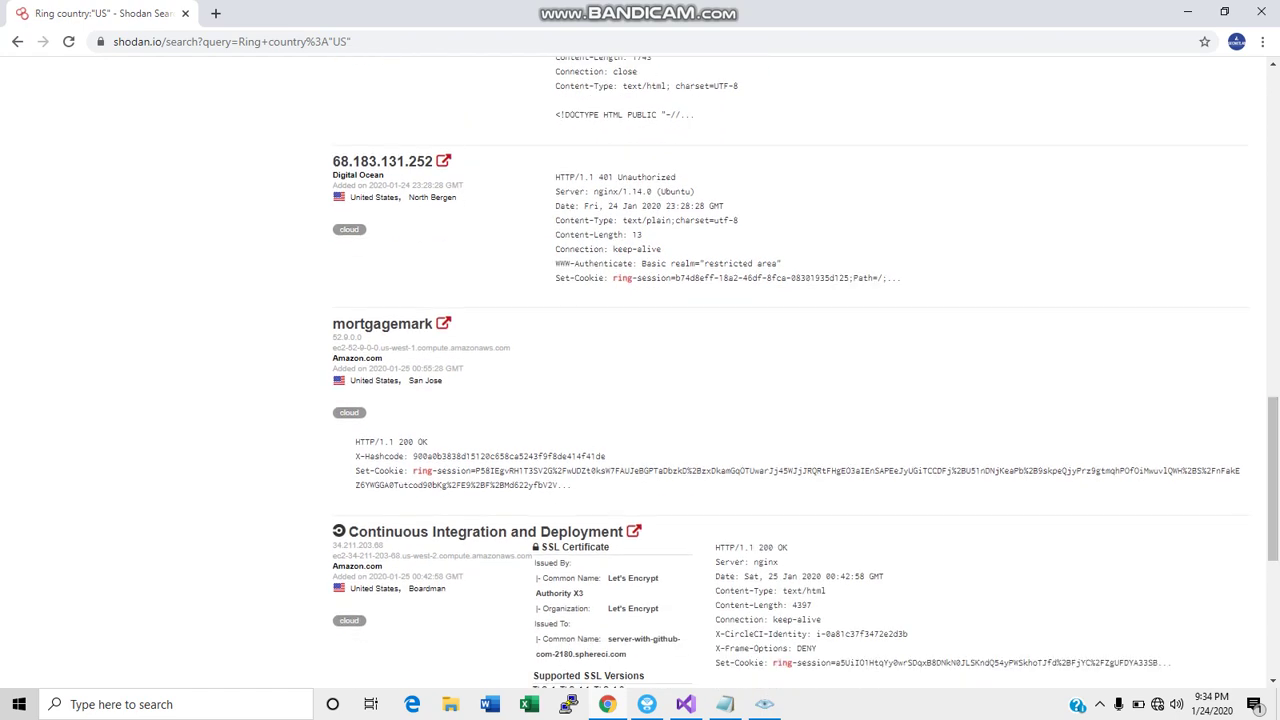
pyautogui.moveTo(1272, 450); pyautogui.dragTo(1272, 124)
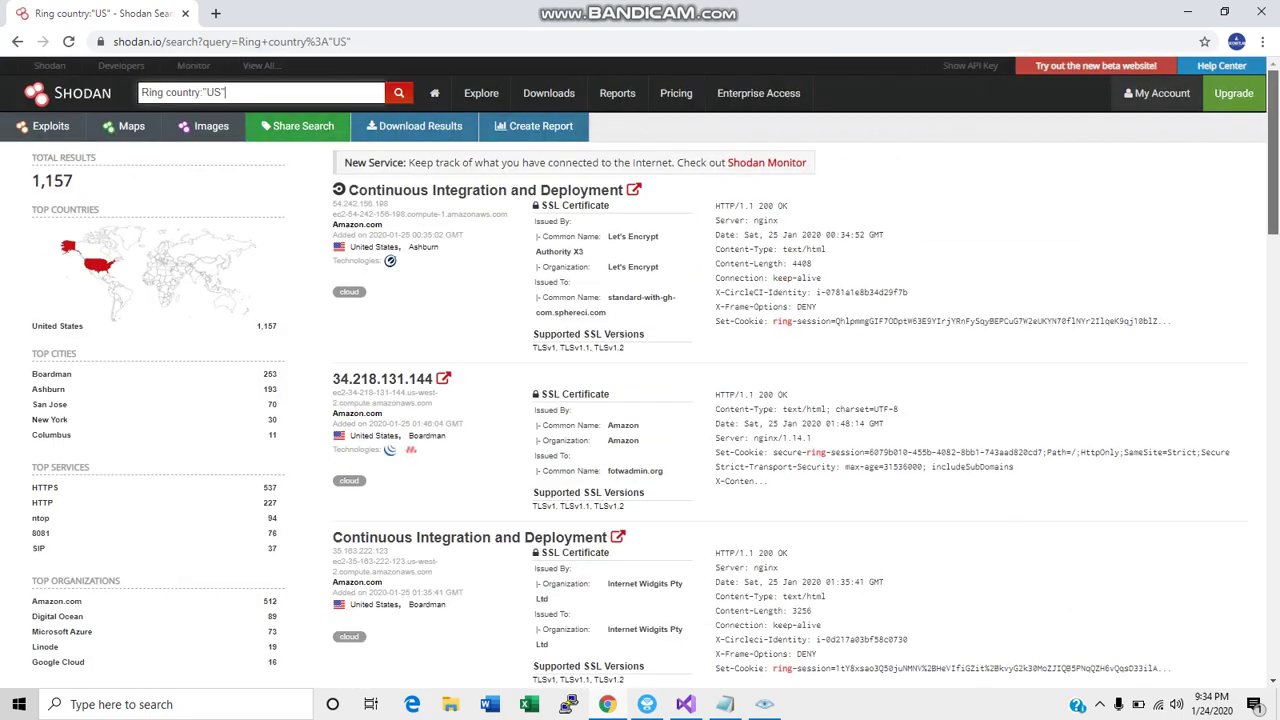